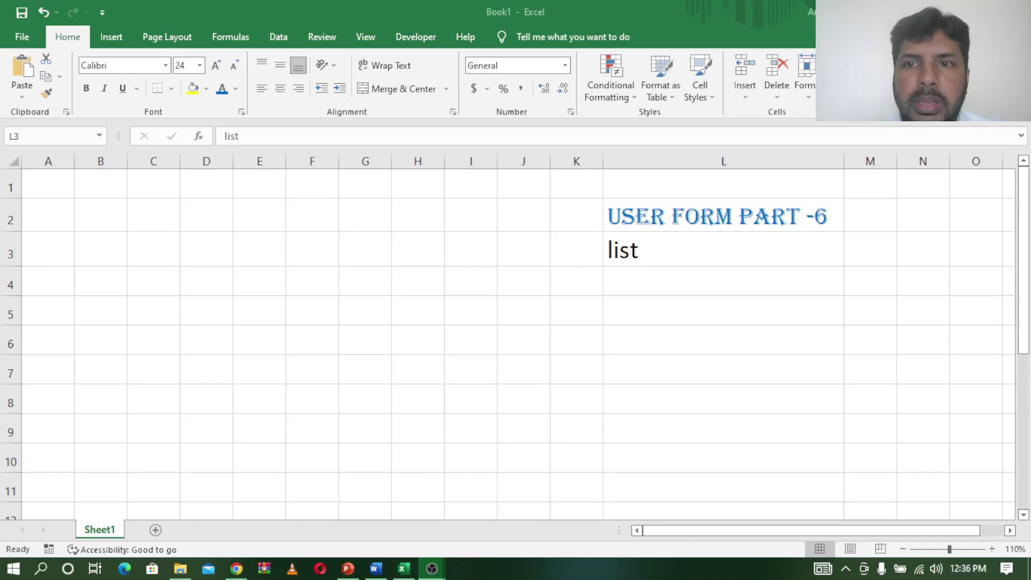
Edit the title text in cell L2 of the workbook.
click(734, 262)
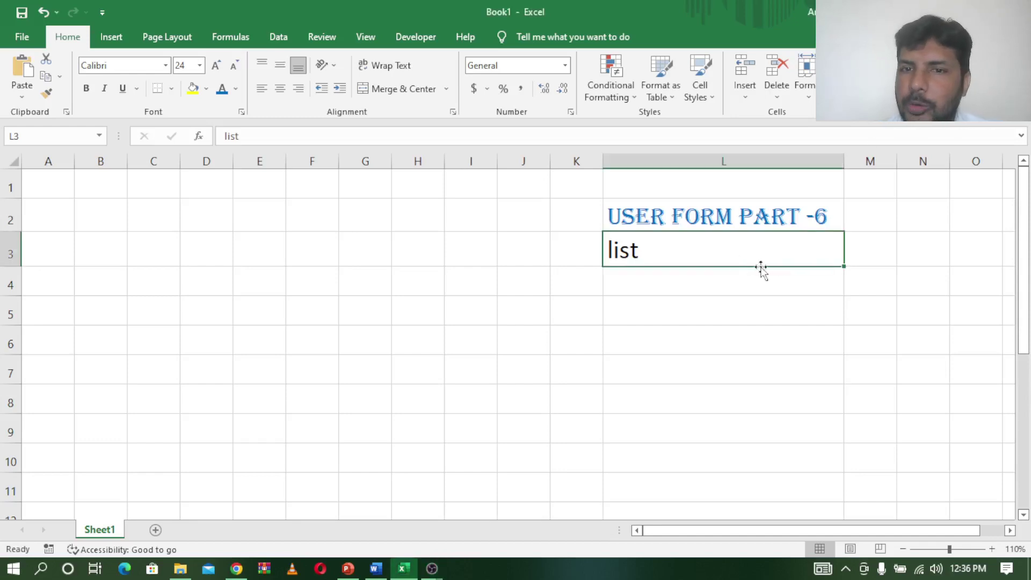
click(698, 218)
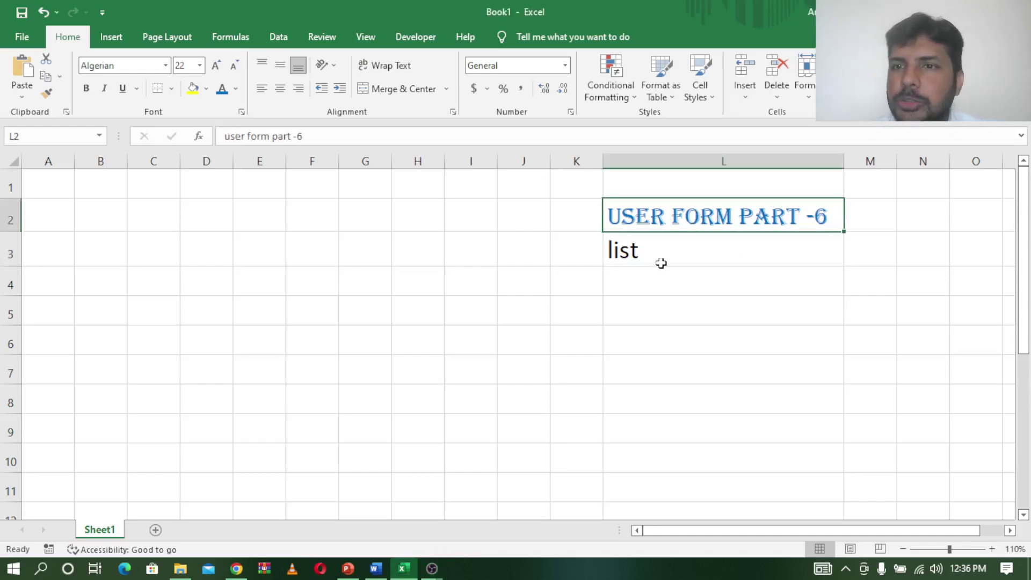
click(635, 256)
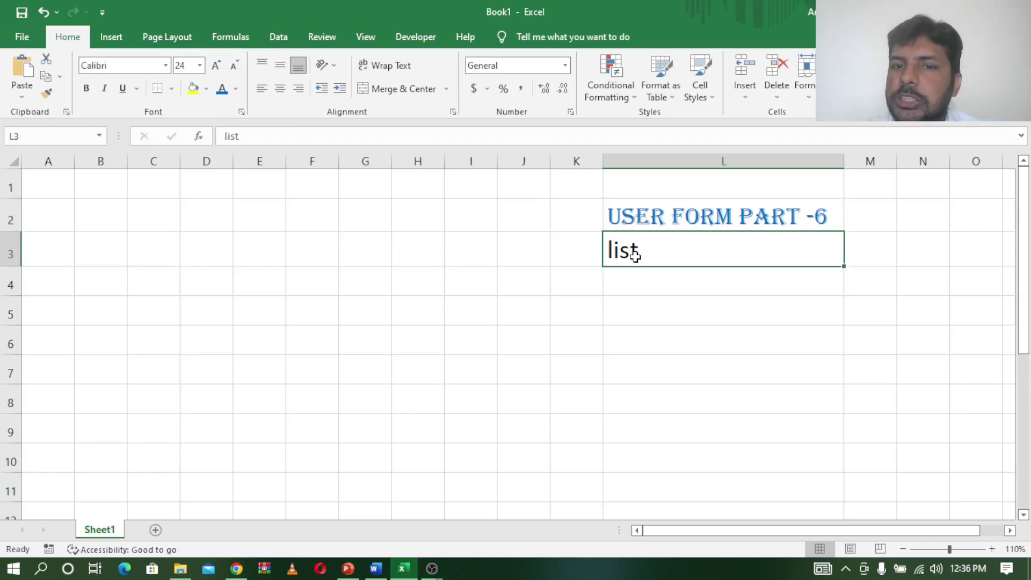
double_click(667, 217)
click(651, 256)
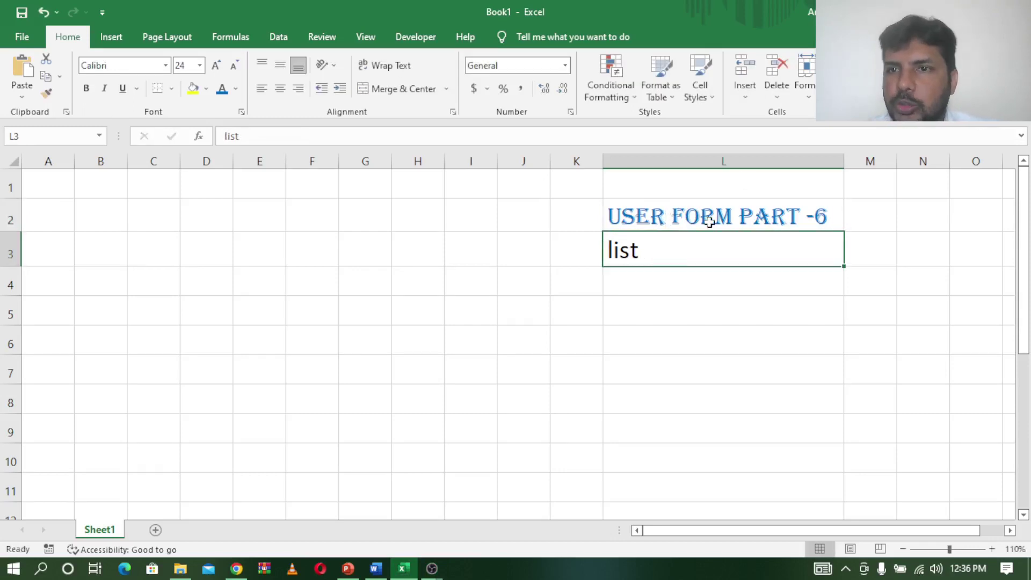
click(236, 568)
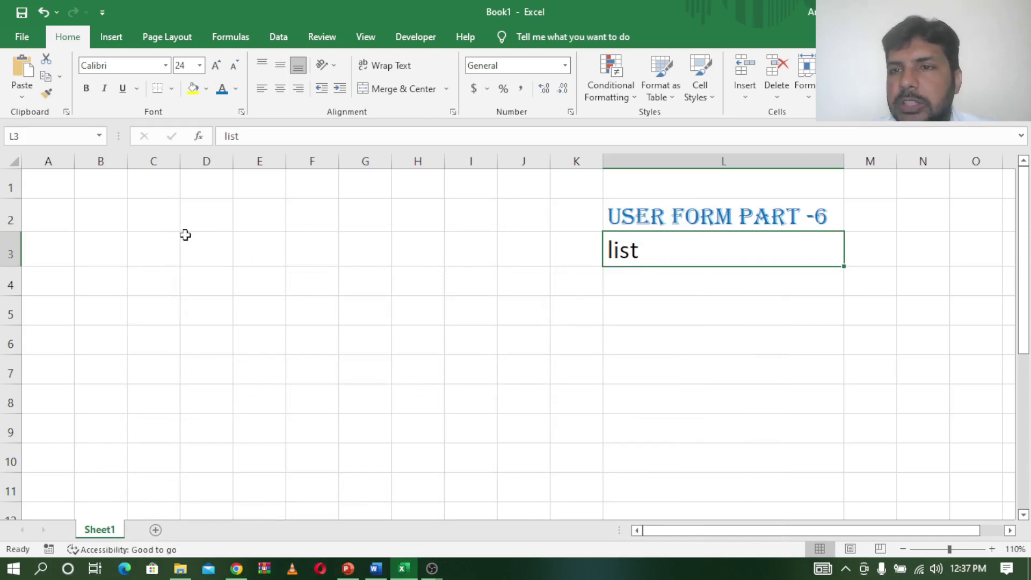
Enter the starting ages 15 in D2 and 16 in D3.
click(197, 221)
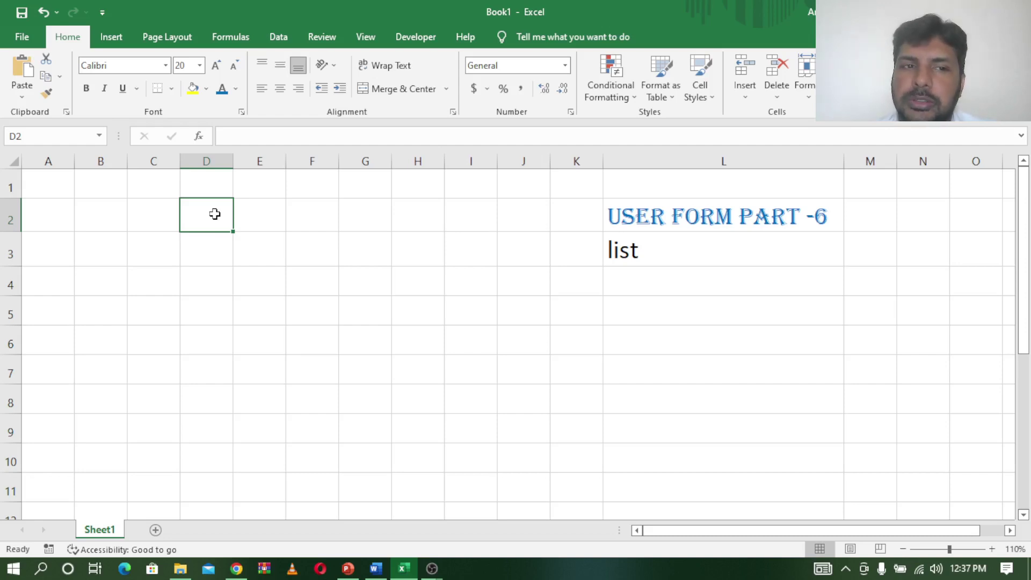
click(236, 252)
click(217, 220)
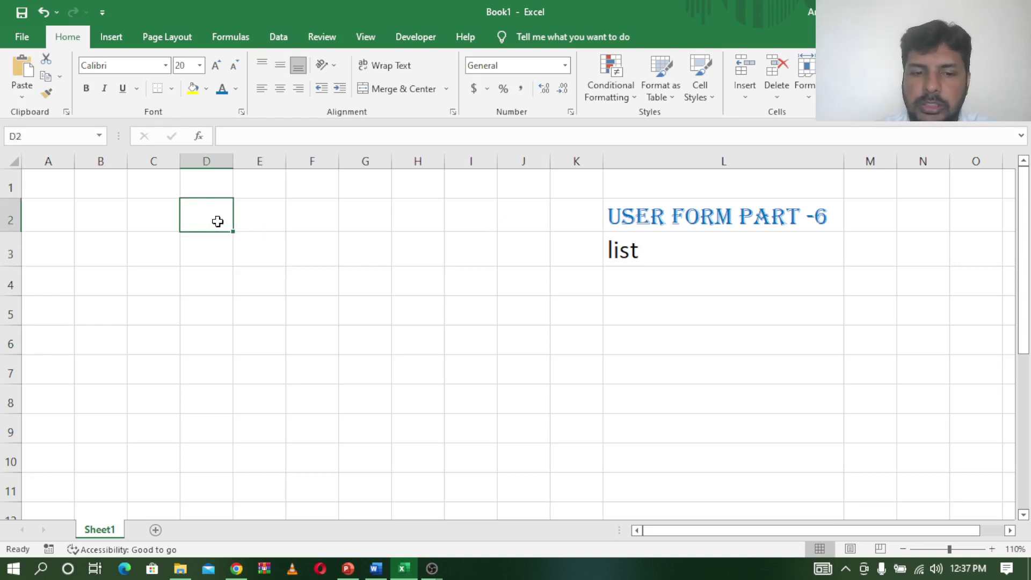
text(15)
key(Return)
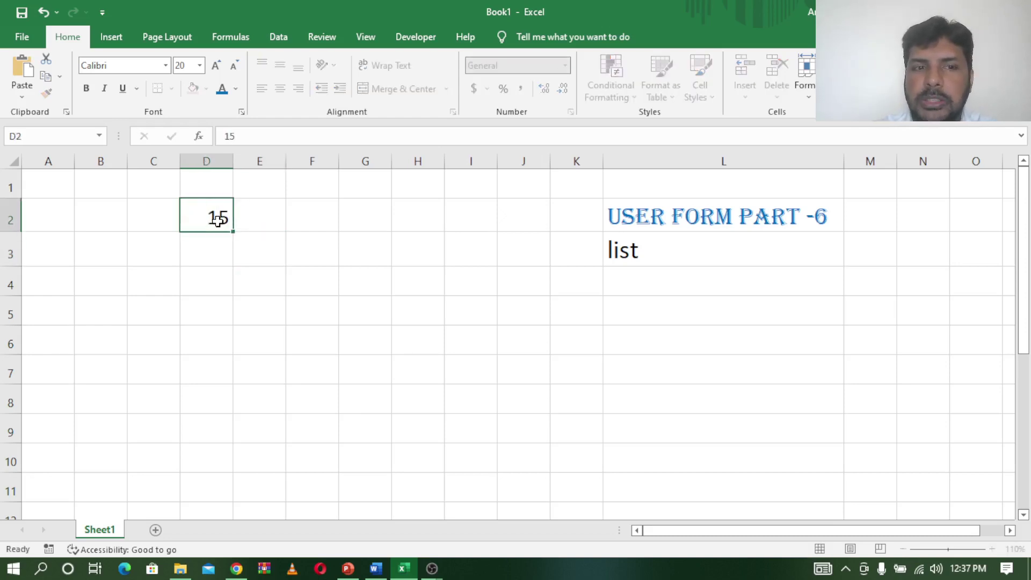
click(219, 220)
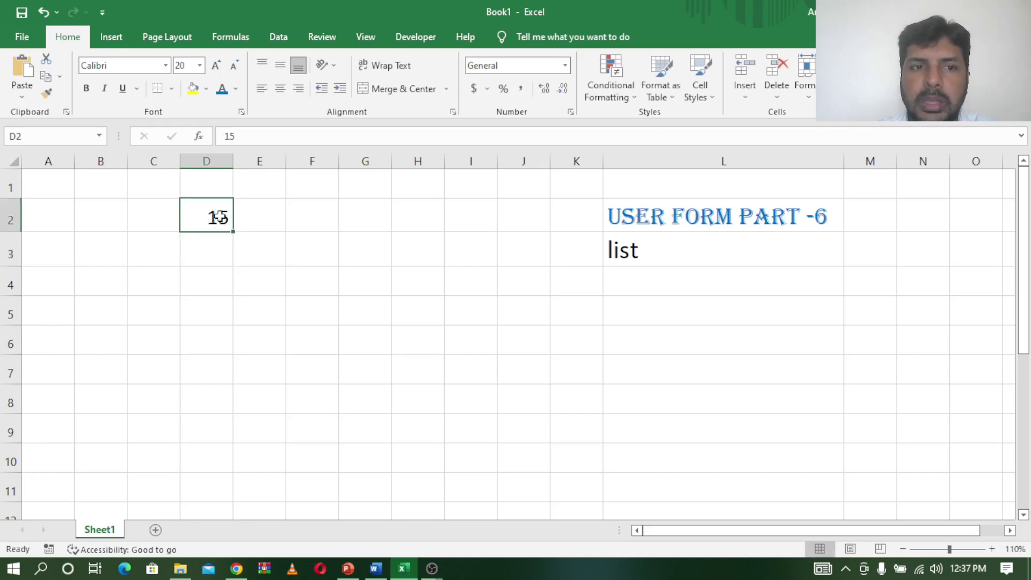
click(219, 250)
text(16)
key(Return)
key(Return)
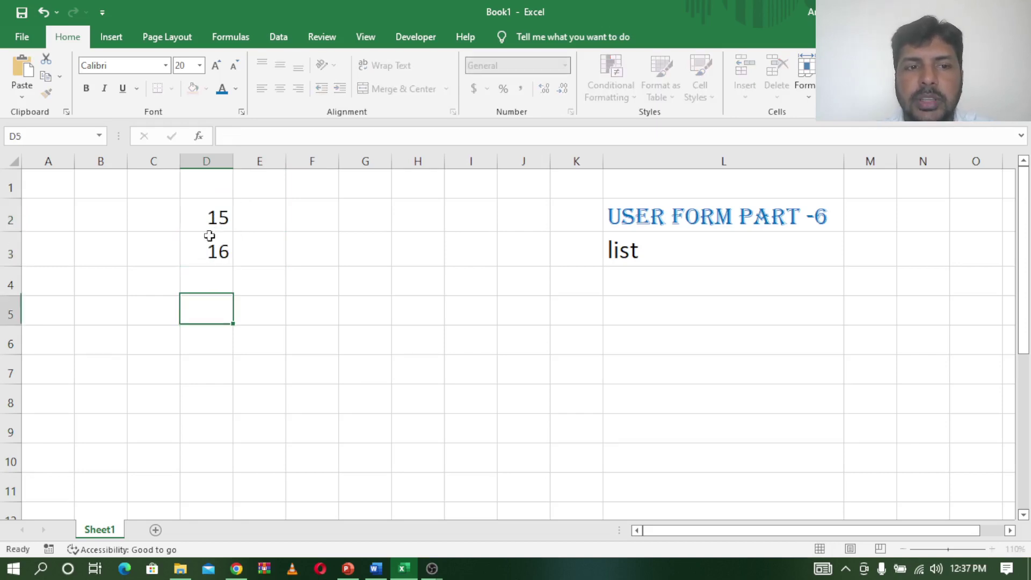
Fill the age series down to D12 (15 through 25) and zoom the sheet to 100%.
drag(207, 212, 229, 523)
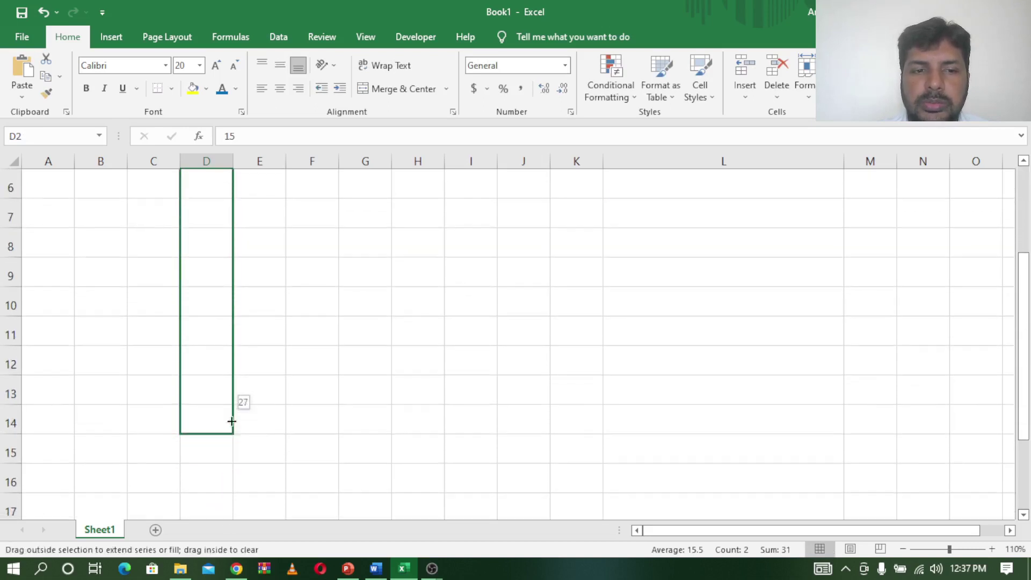
drag(230, 523, 243, 370)
scroll(634, 329, up, 2)
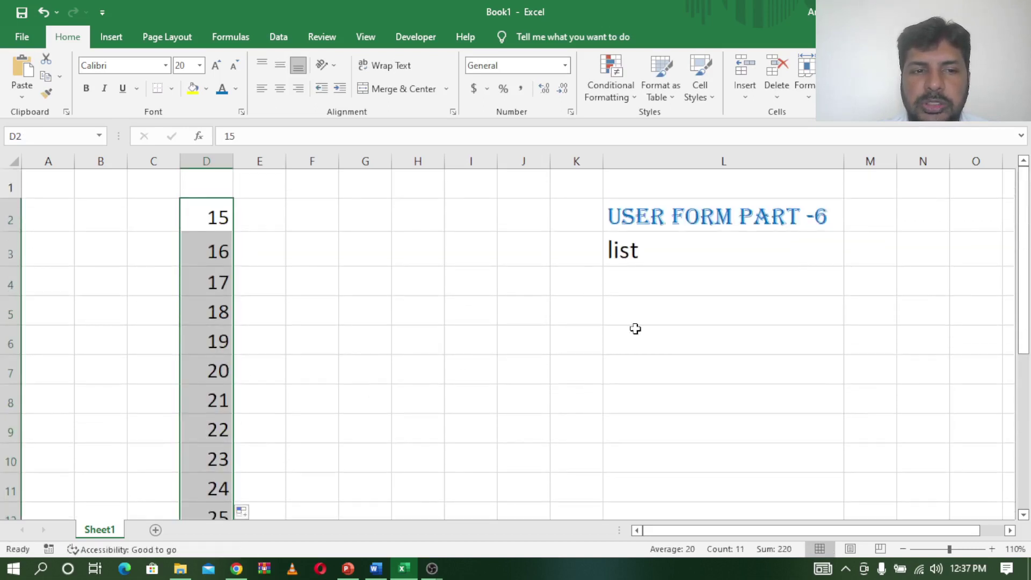
click(903, 548)
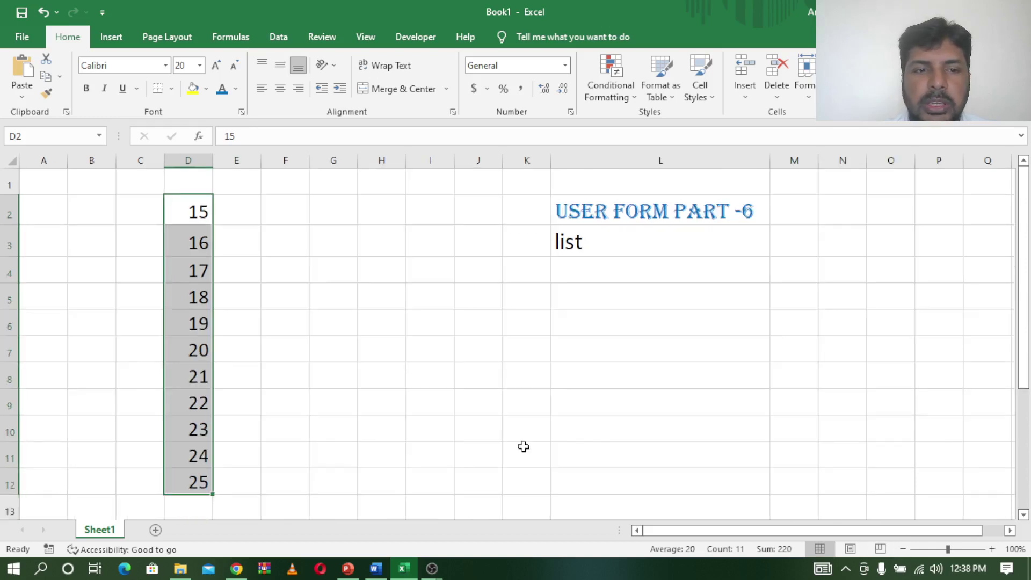
click(9, 212)
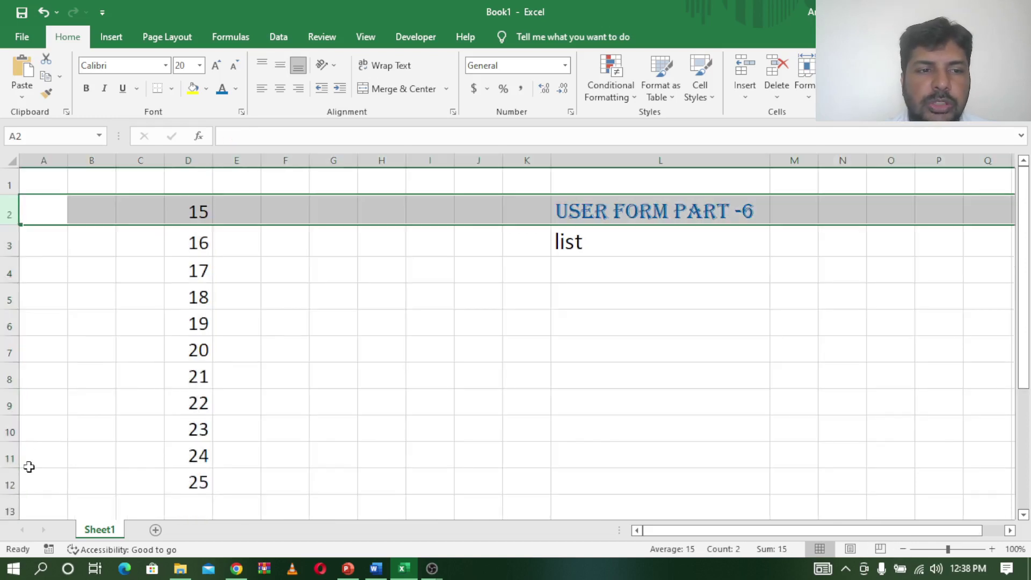
click(9, 482)
click(285, 310)
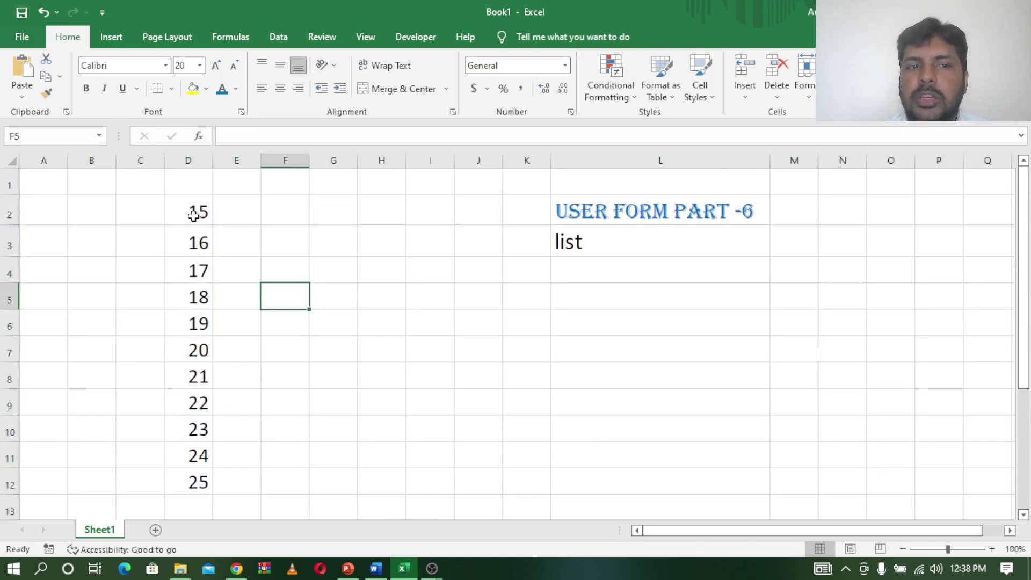
Insert a new UserForm in the VBA editor and enlarge it taller and slightly wider.
click(416, 37)
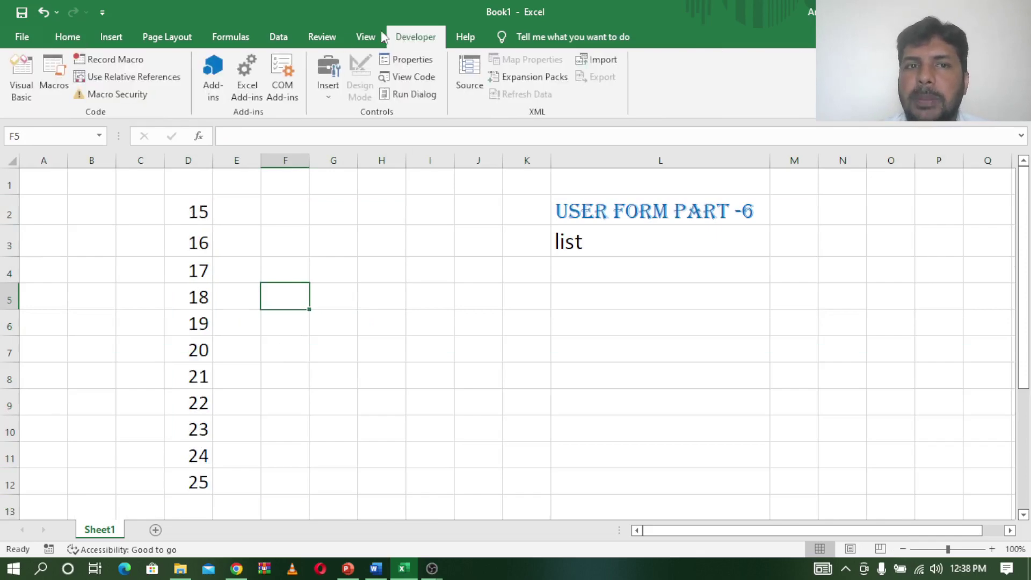
click(17, 73)
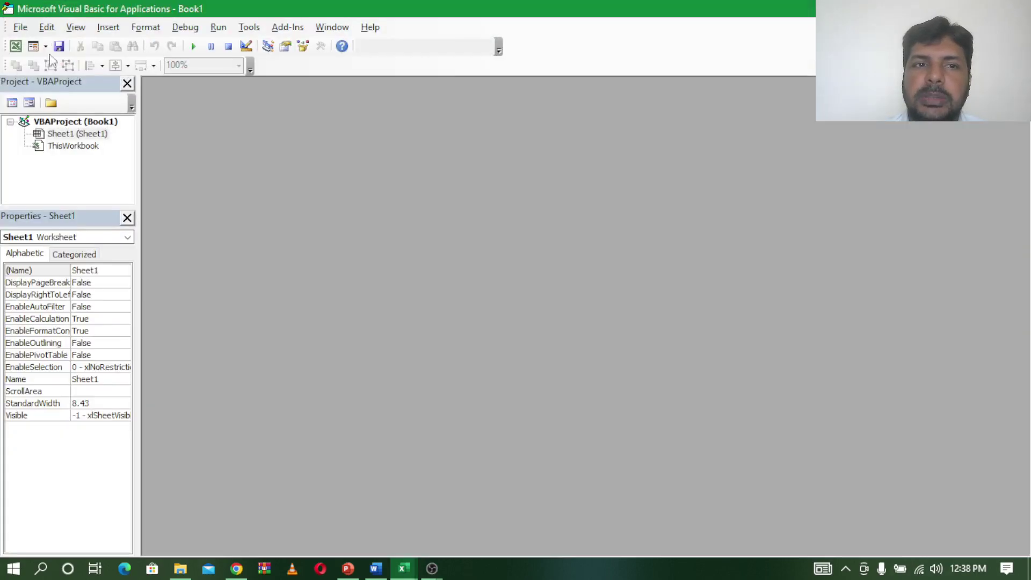
click(108, 28)
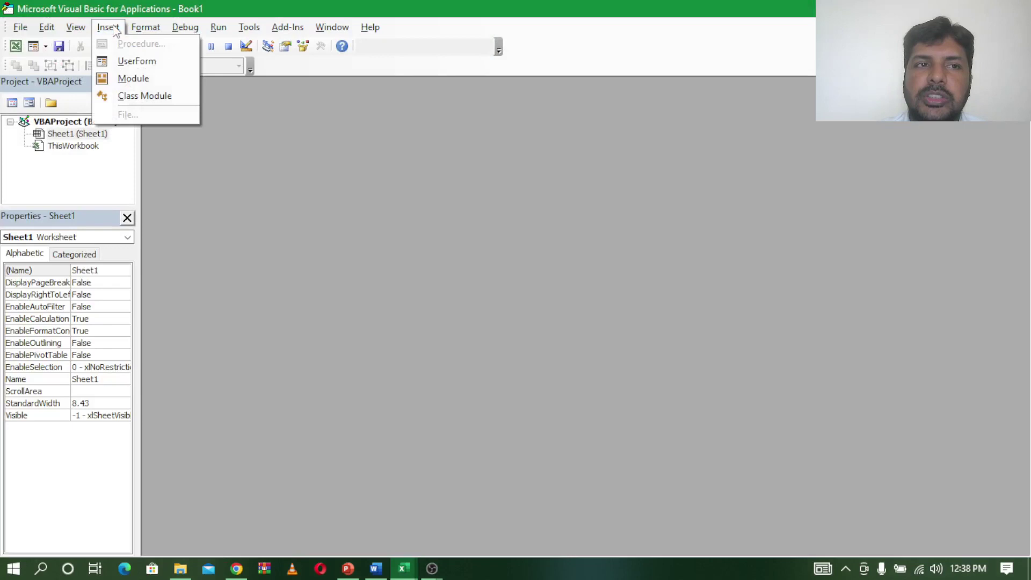
click(131, 59)
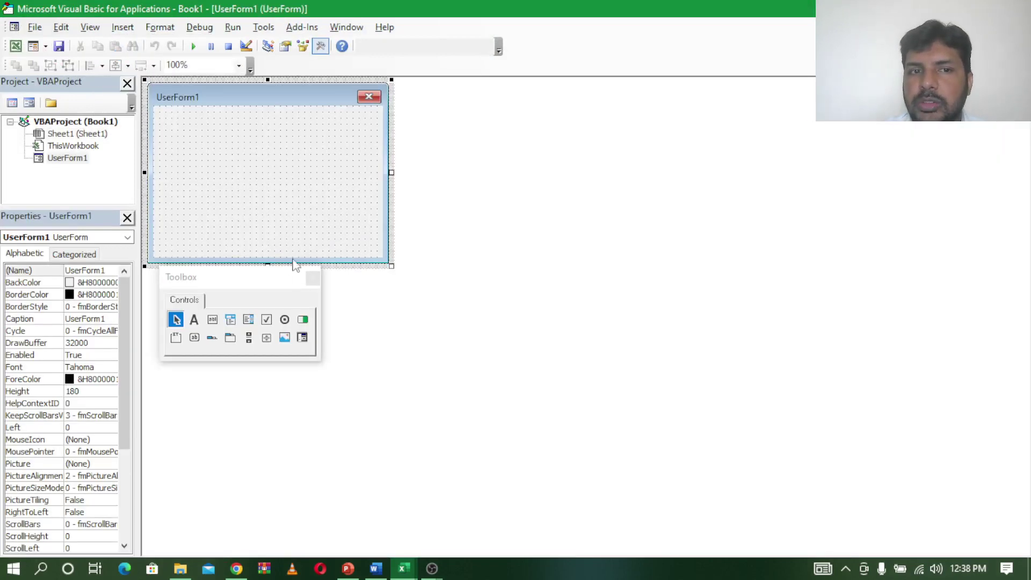
drag(247, 288, 636, 192)
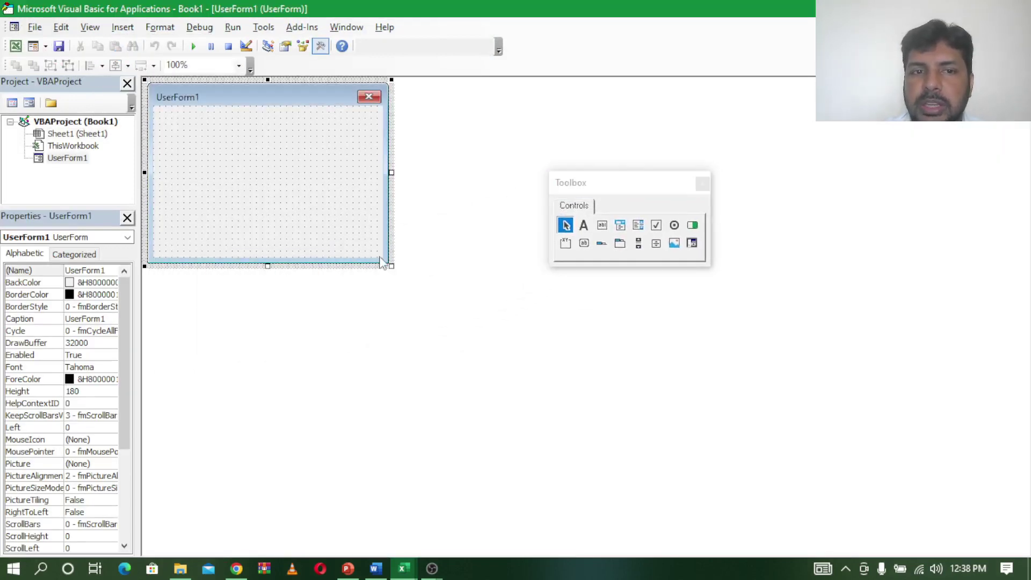
drag(391, 266, 400, 372)
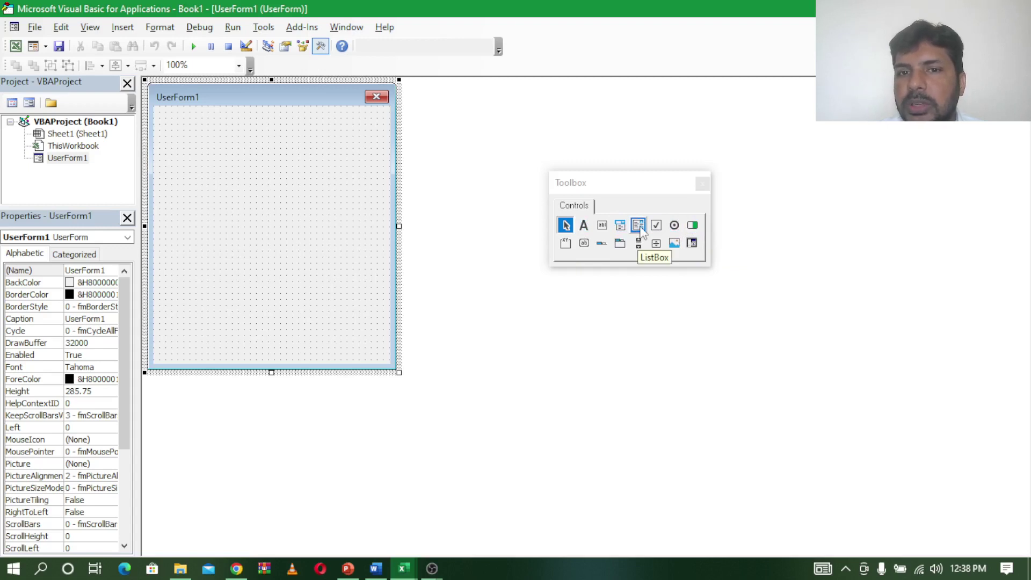
Draw a label across the top of the form and clear its default caption.
click(584, 225)
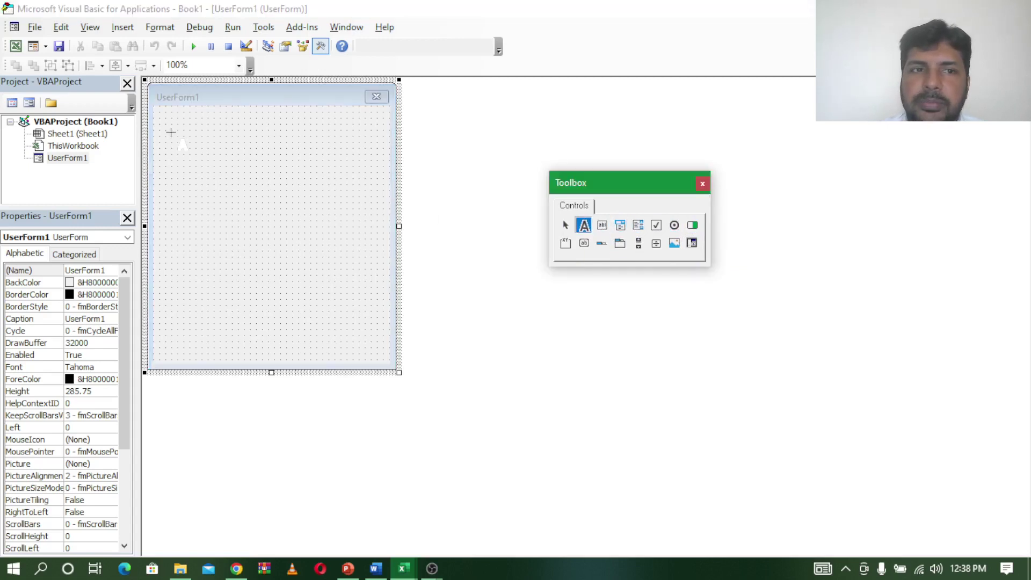
drag(171, 132, 373, 162)
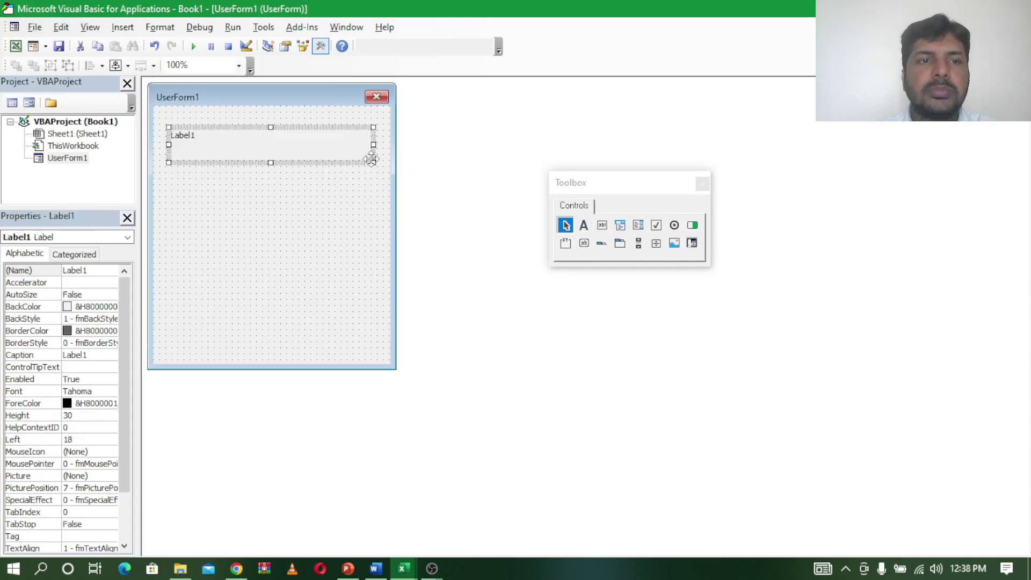
click(201, 137)
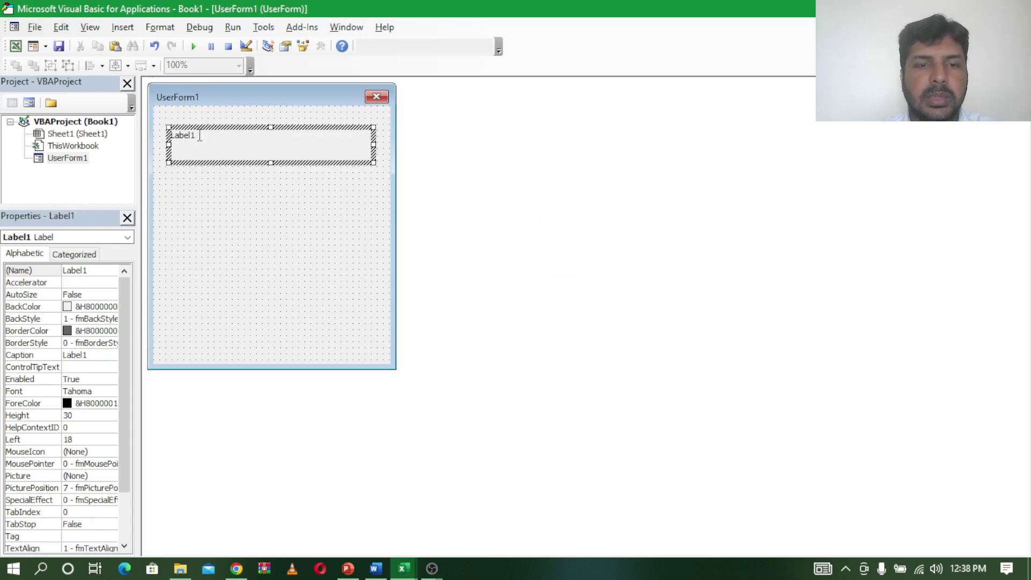
key(BackSpace)
key(BackSpace)
key(BackSpace)
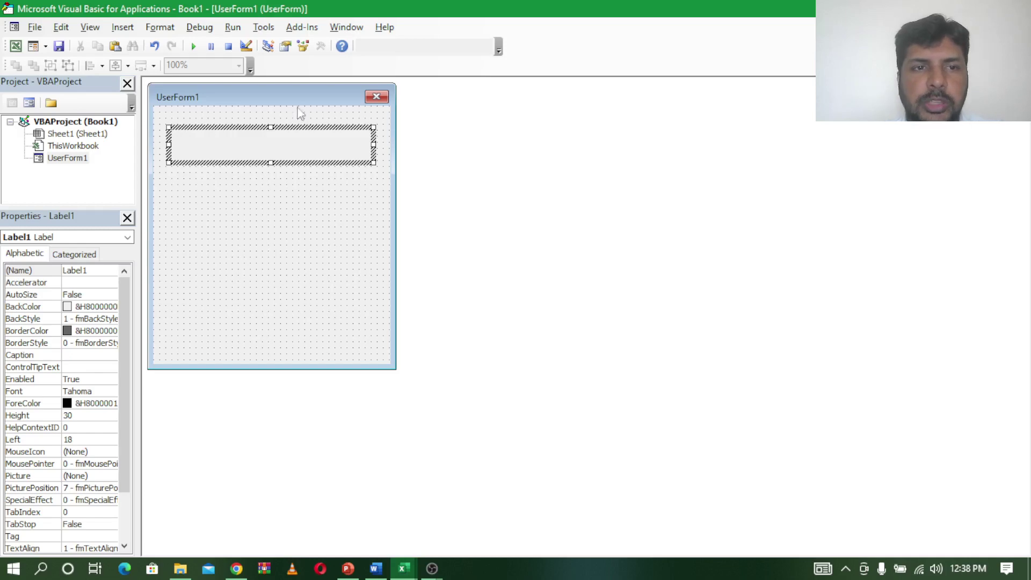
click(242, 134)
key(Delete)
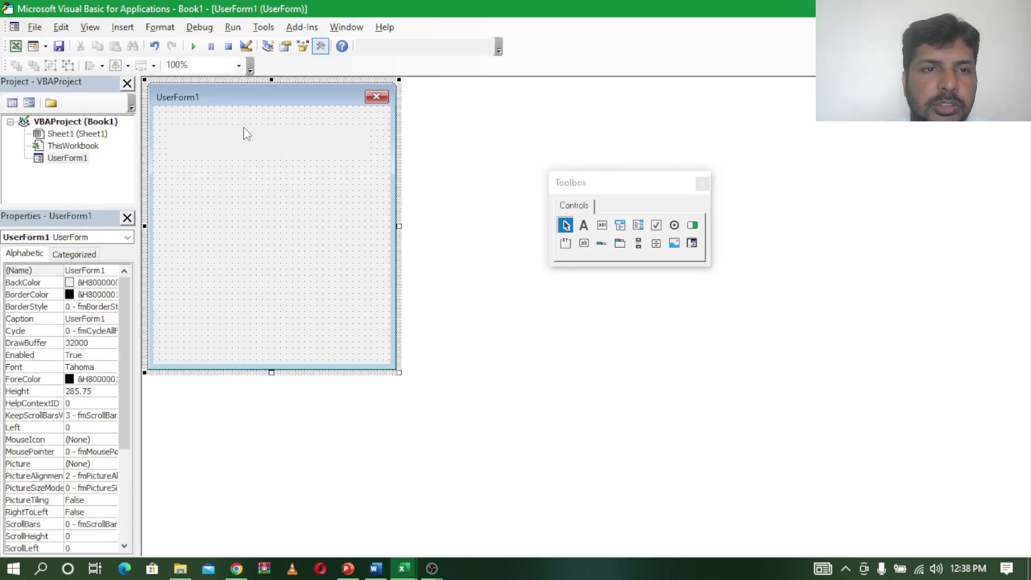
click(245, 134)
key(Escape)
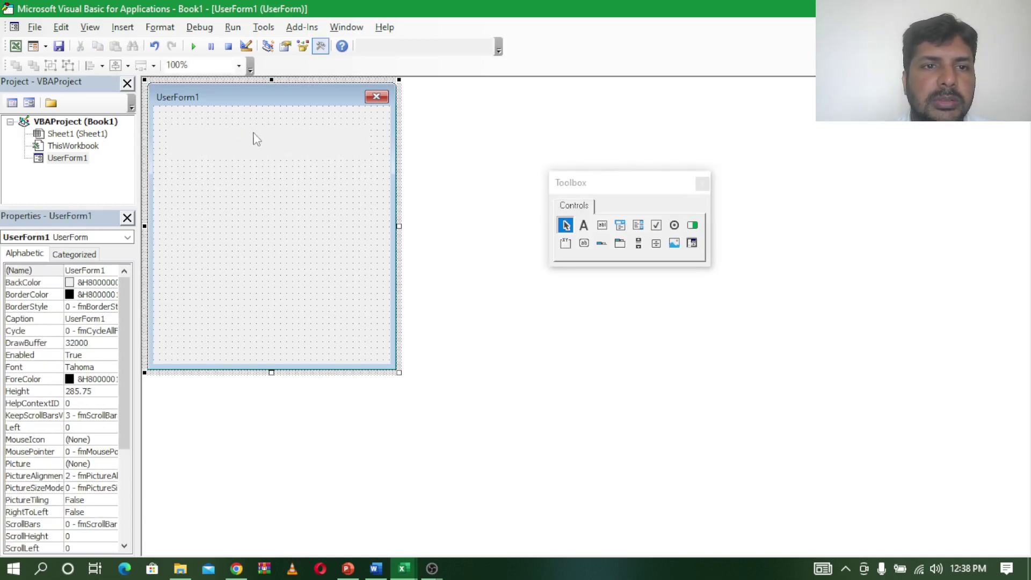
click(256, 138)
Set the label's font to size 12 and caption it 'select your age'.
click(105, 391)
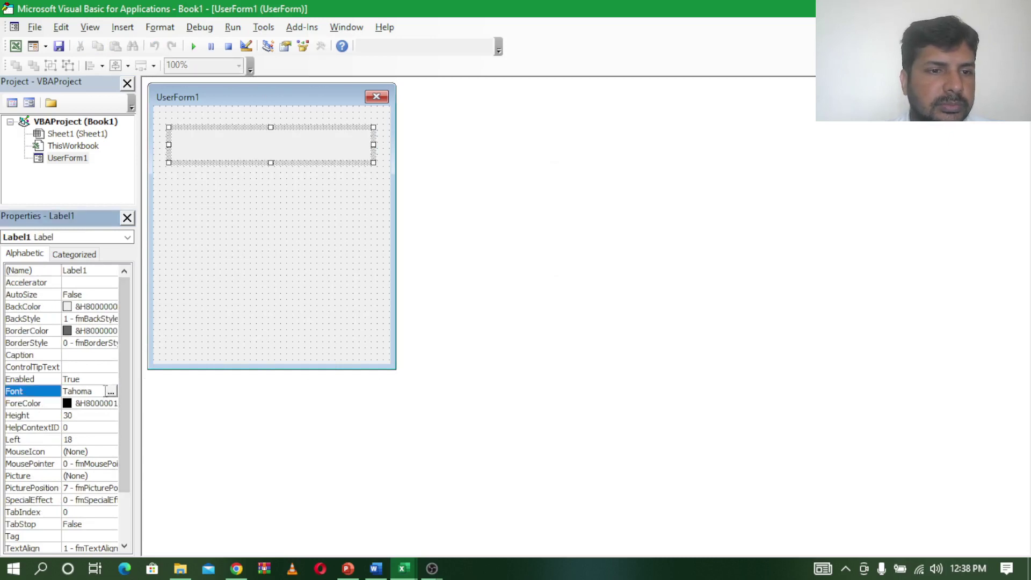
click(111, 391)
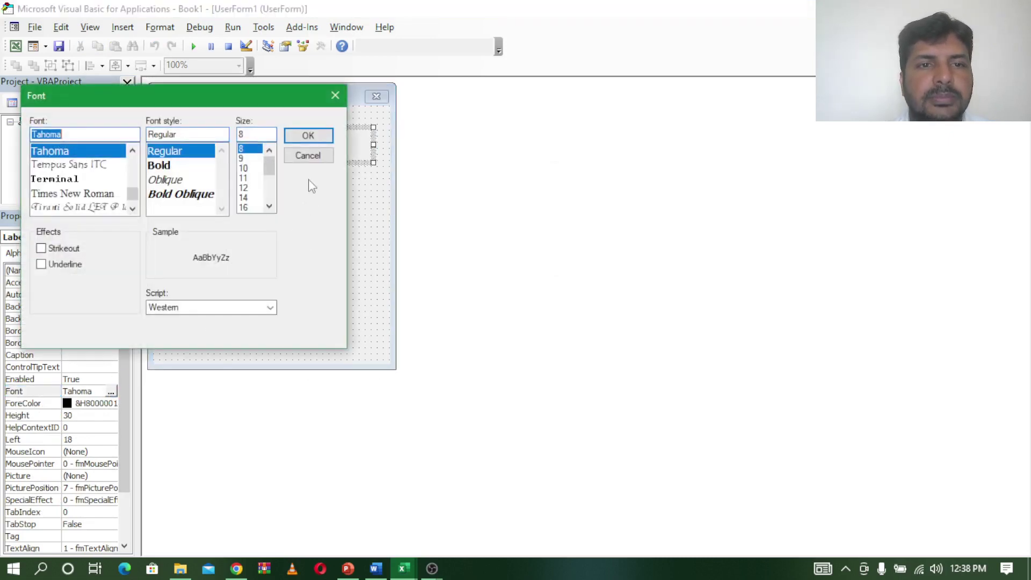
click(248, 187)
click(308, 137)
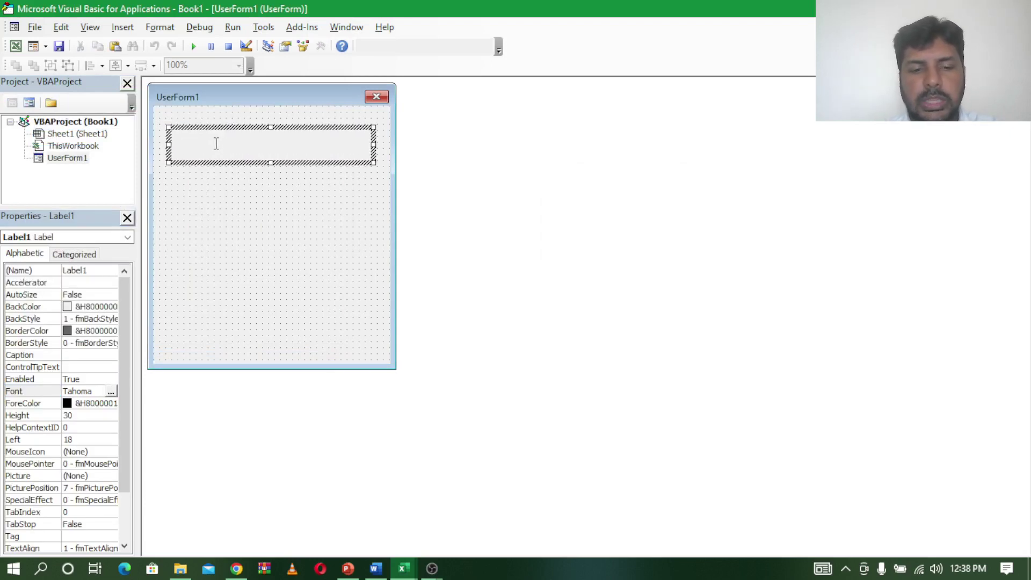
text(e)
key(BackSpace)
key(BackSpace)
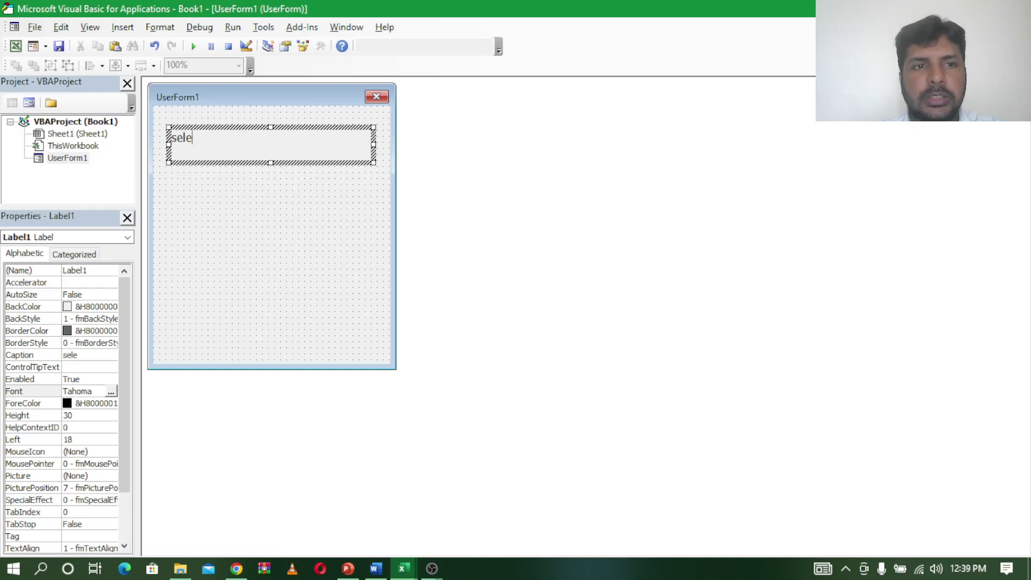
text(ct your age)
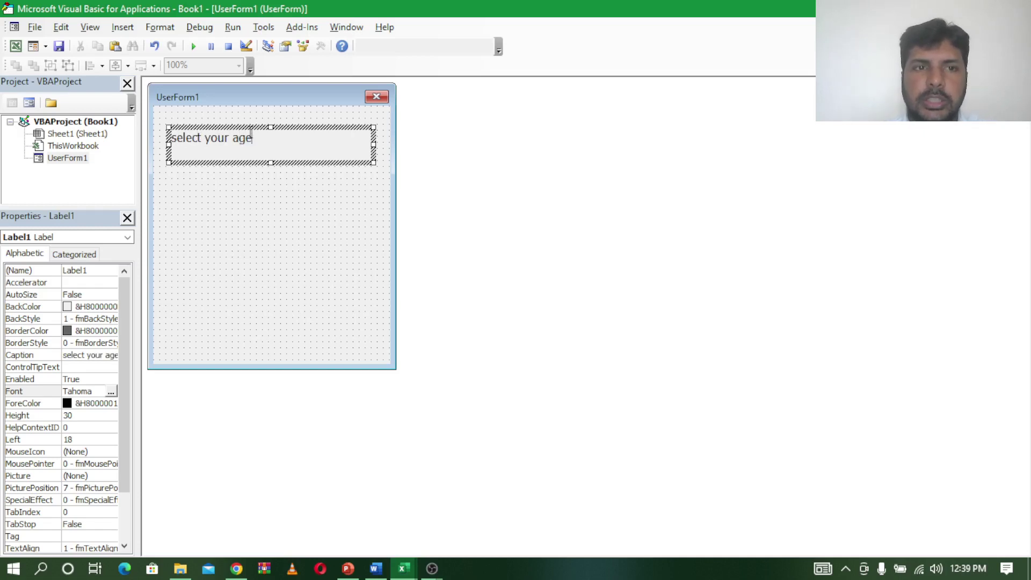
click(251, 203)
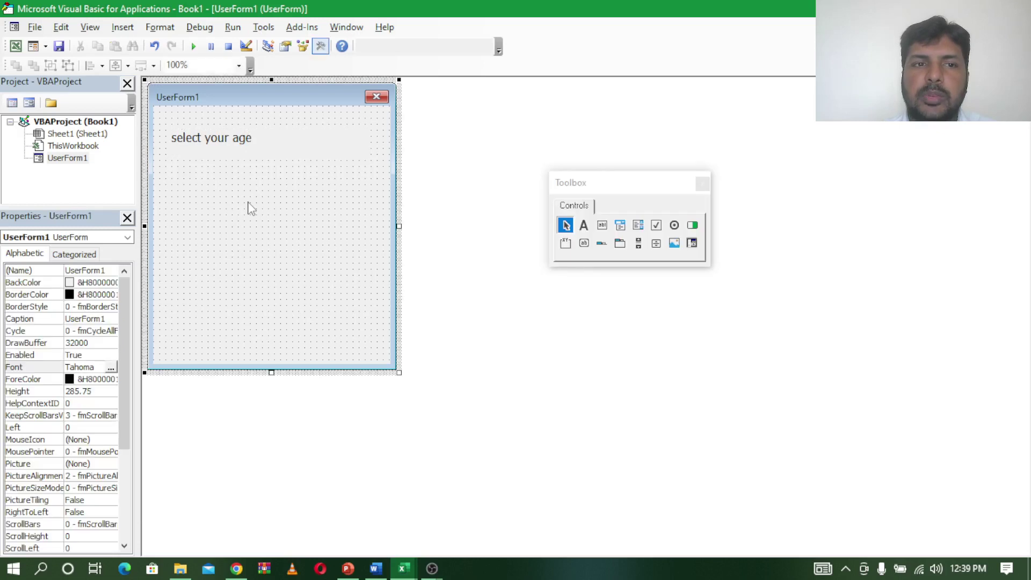
Draw a list box on the form below the label.
click(639, 230)
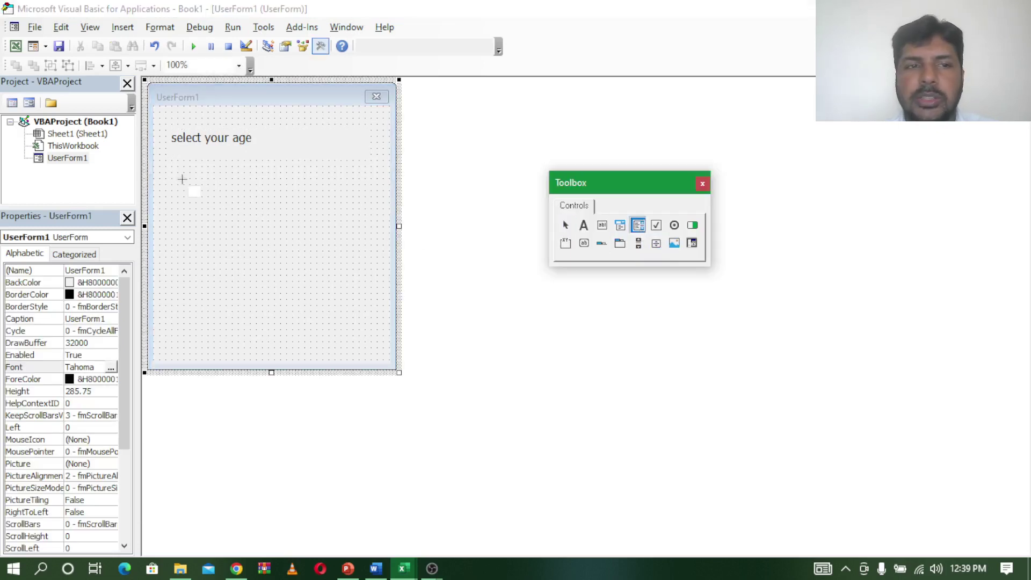
mouse_move(171, 178)
mouse_down()
mouse_move(319, 181)
mouse_move(361, 296)
mouse_up()
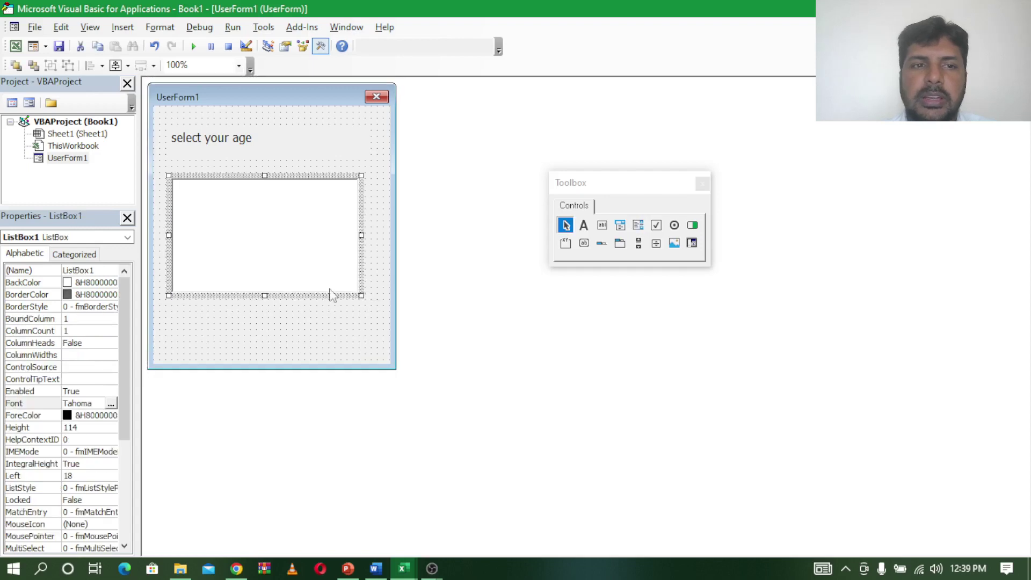
click(267, 234)
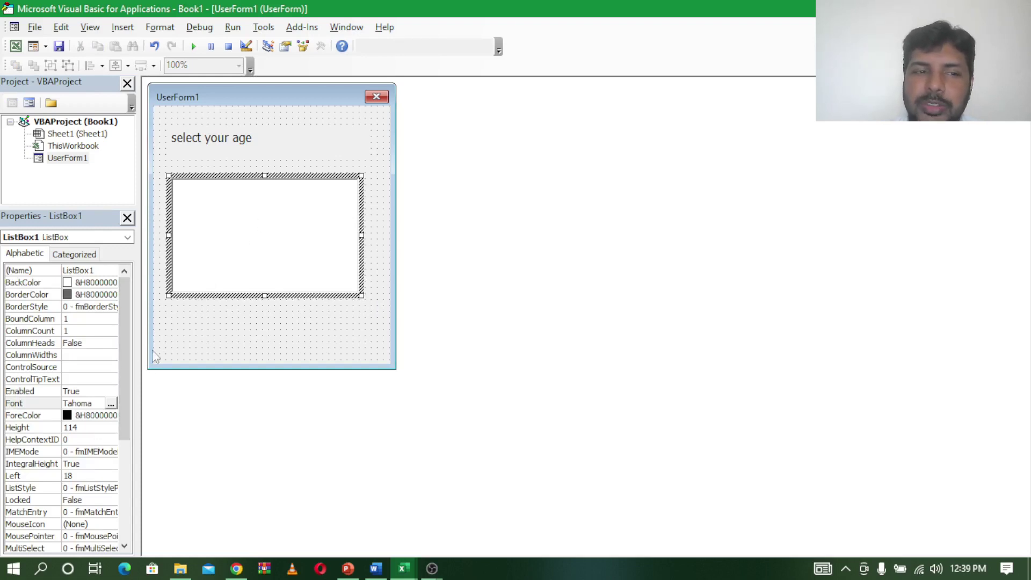
drag(129, 403, 118, 502)
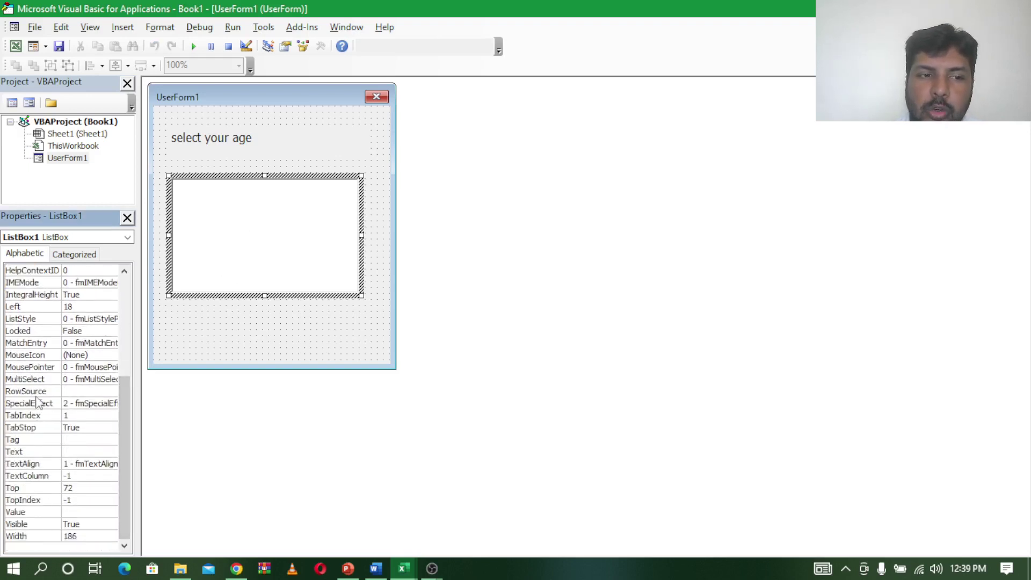
Set the list box RowSource to sheet1!d2:d12 so it lists ages 15 through 25.
click(80, 391)
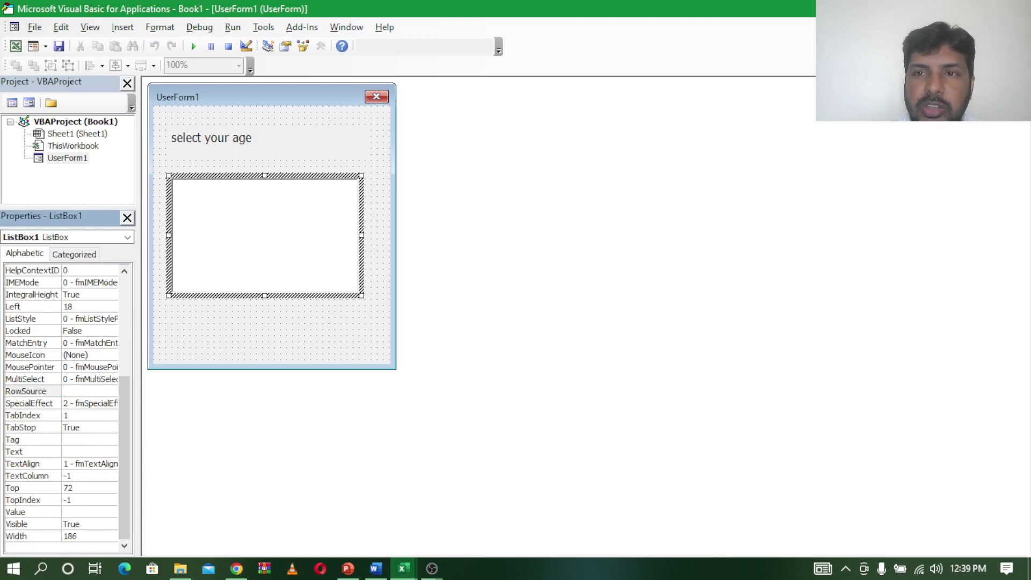
key(alt+F11)
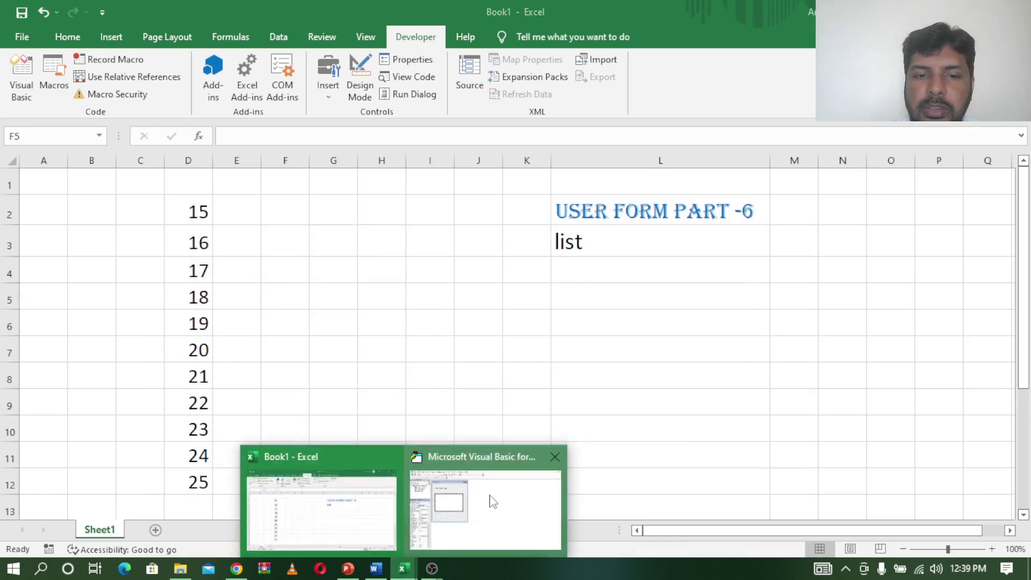
key(alt+F11)
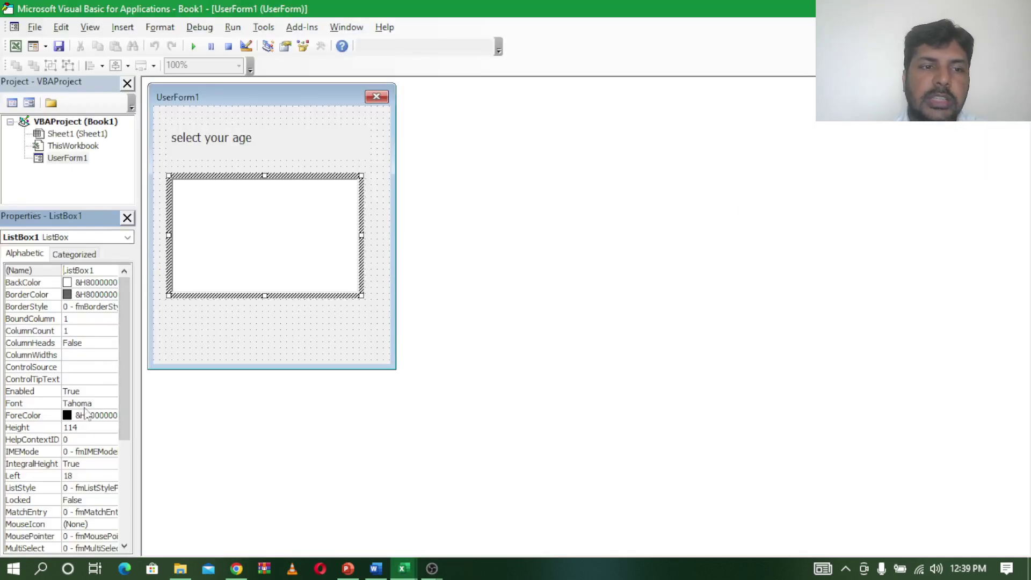
drag(121, 403, 120, 526)
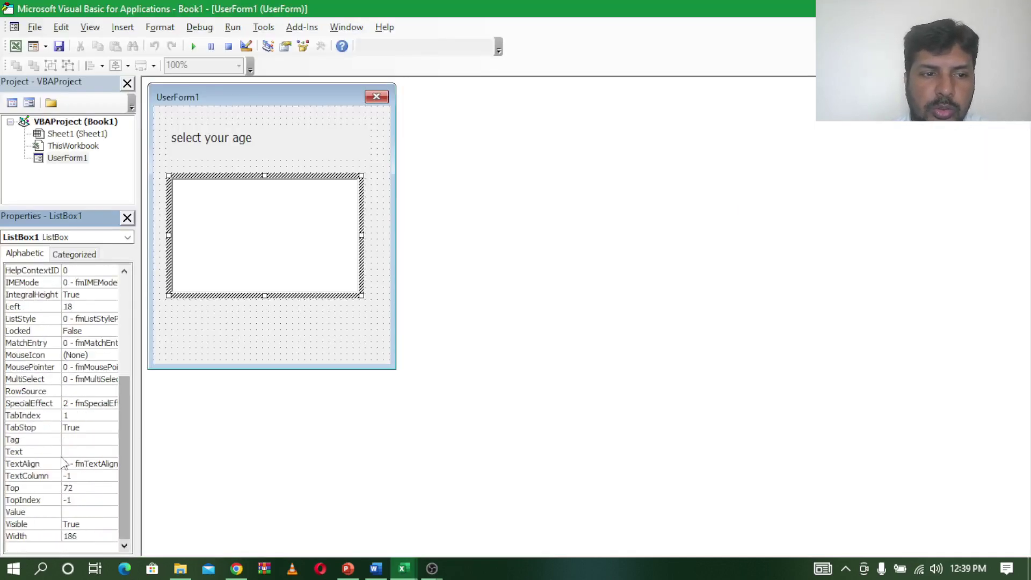
click(87, 389)
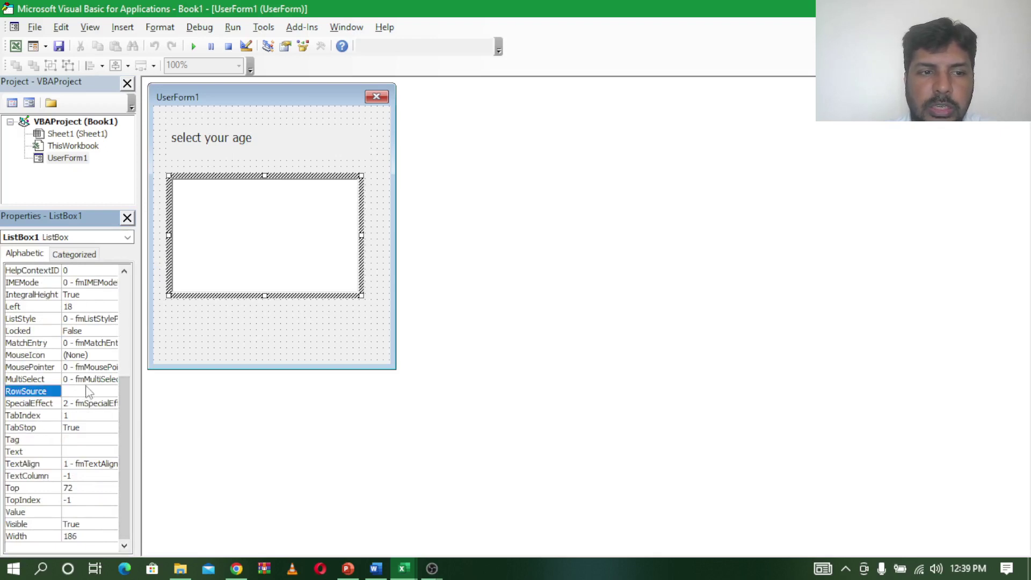
click(88, 392)
text(heet1!d2:d)
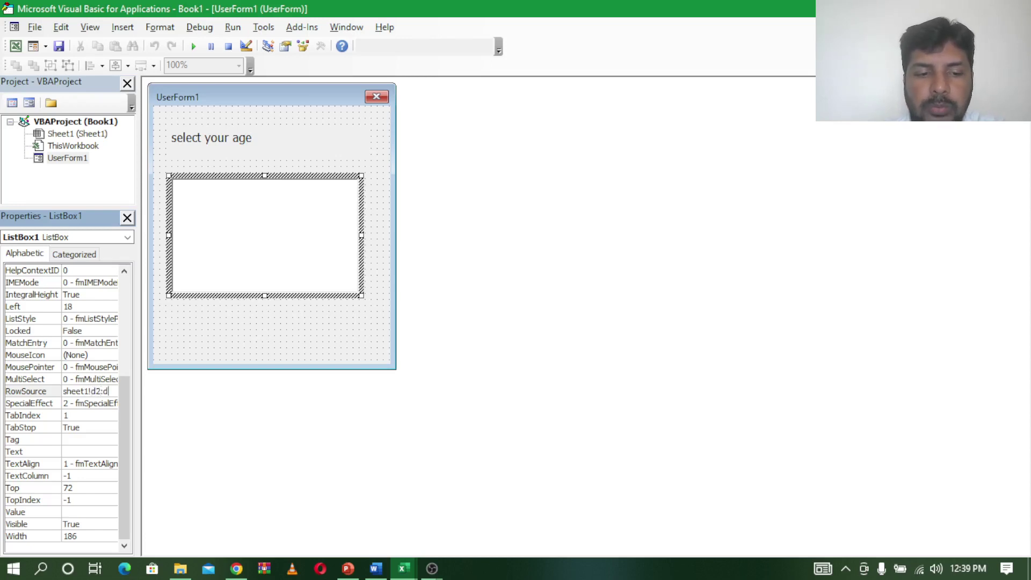
text(12)
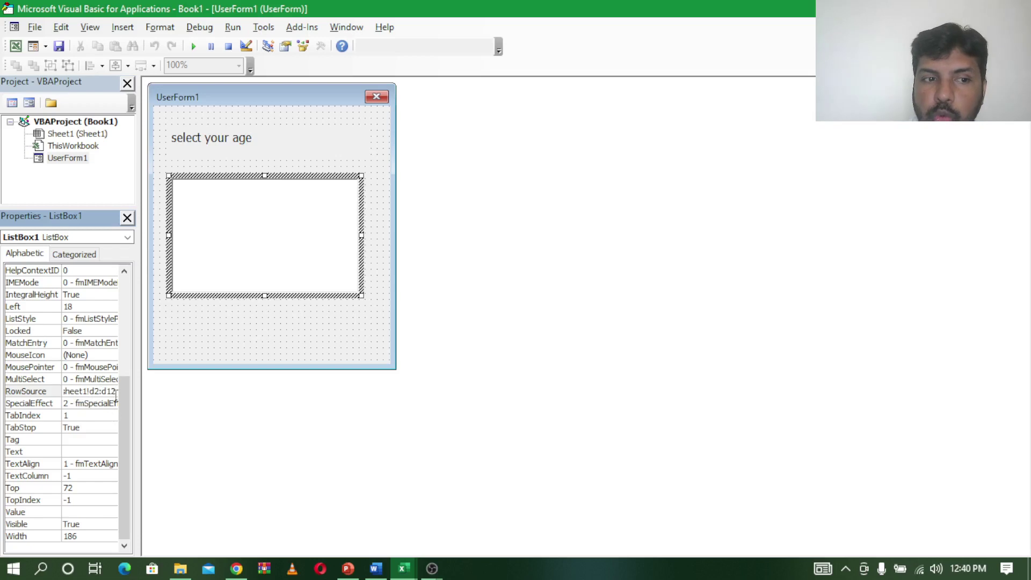
click(288, 253)
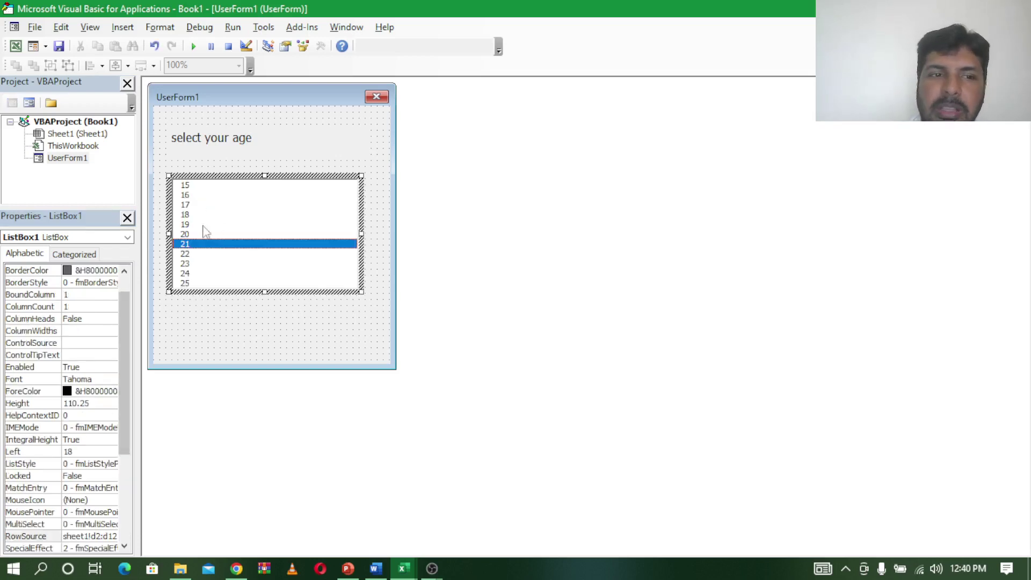
Set the age list box font to size 12 and enlarge it upward on the form.
click(234, 176)
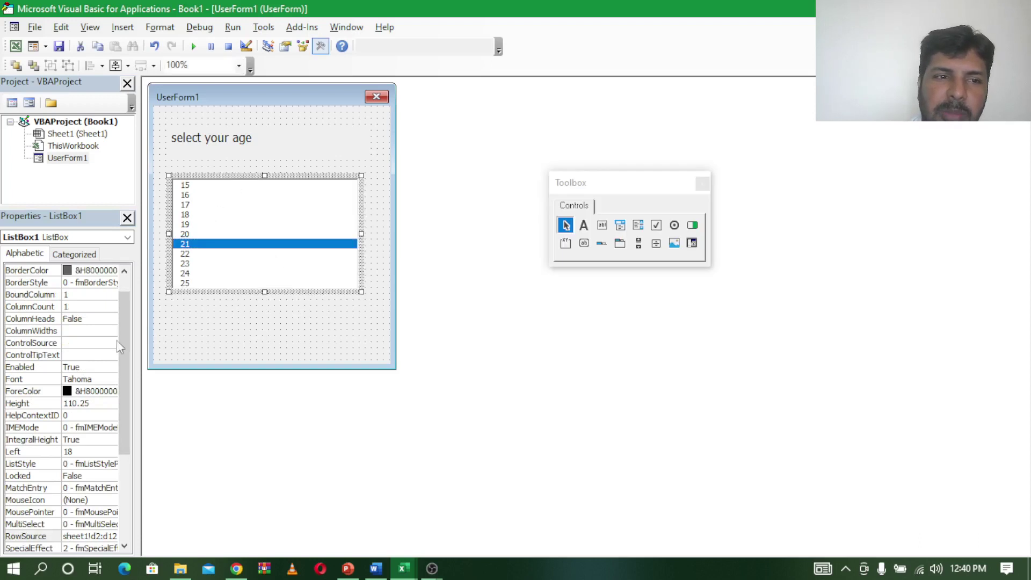
click(118, 380)
click(111, 379)
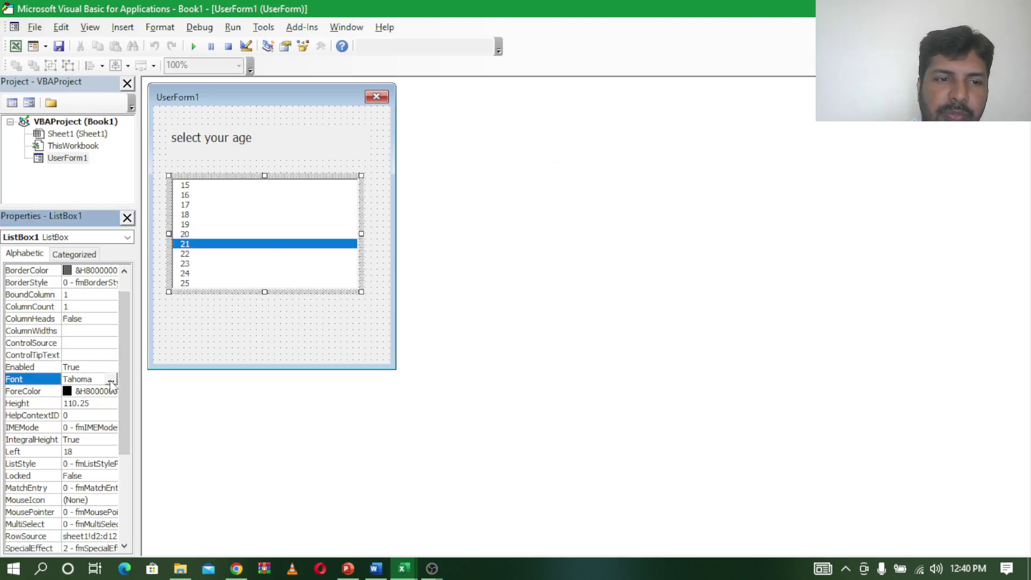
click(111, 379)
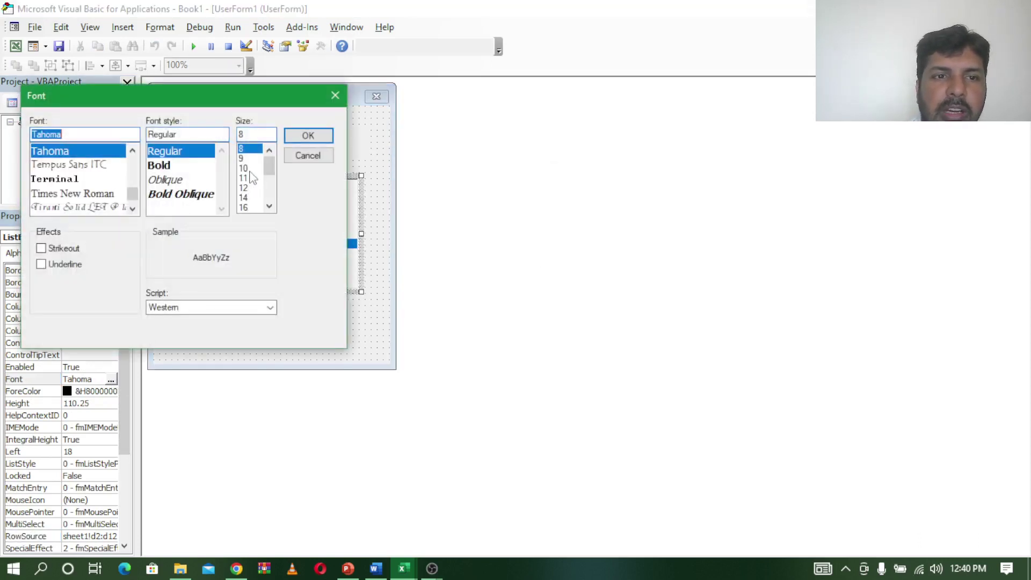
click(251, 173)
click(309, 136)
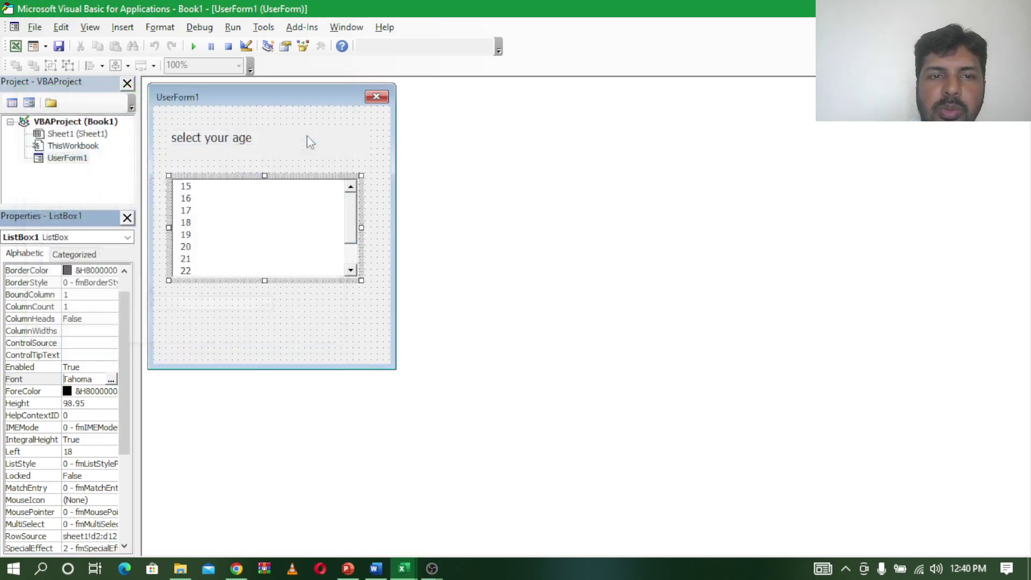
click(350, 226)
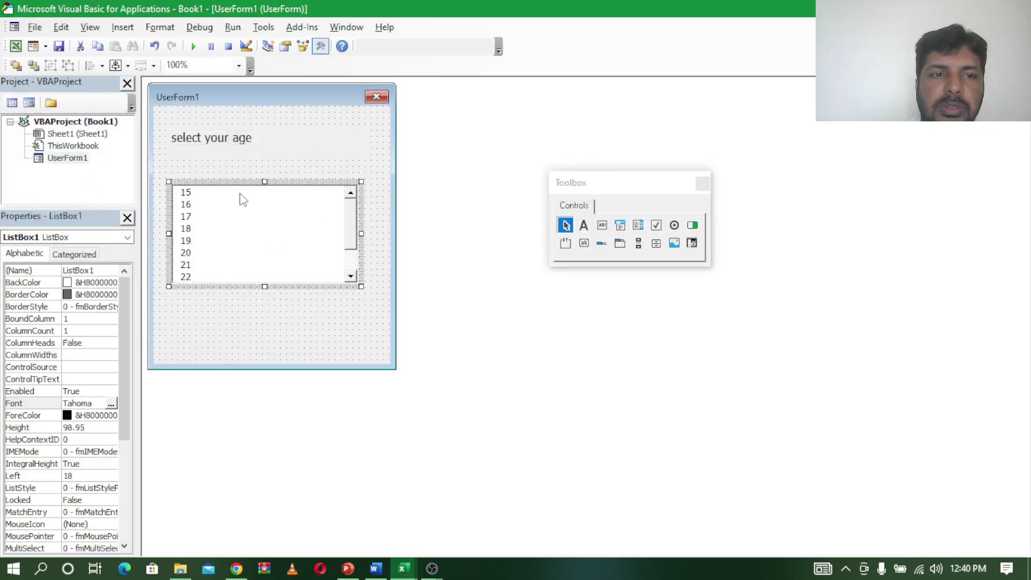
drag(172, 181, 177, 157)
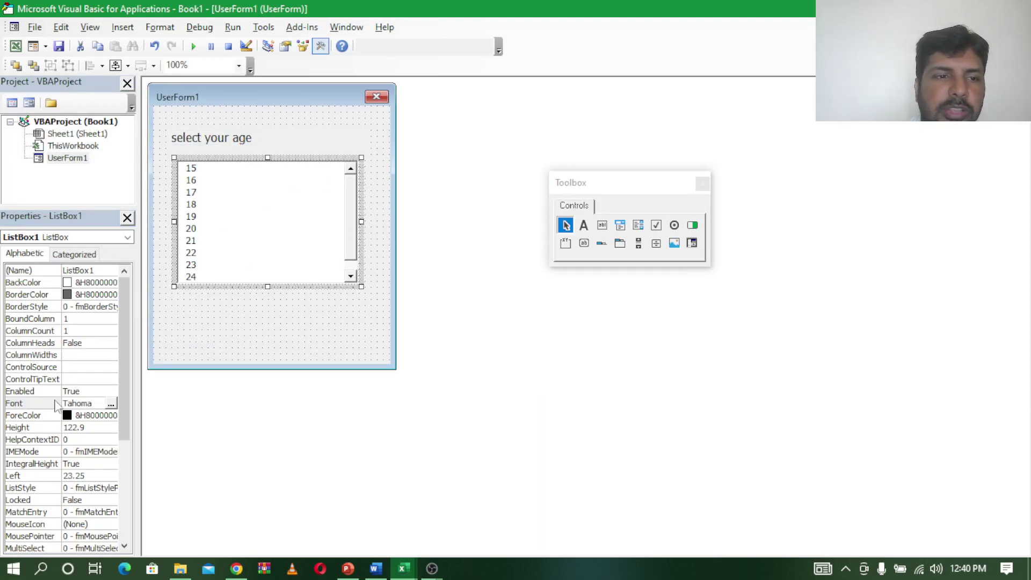
click(111, 403)
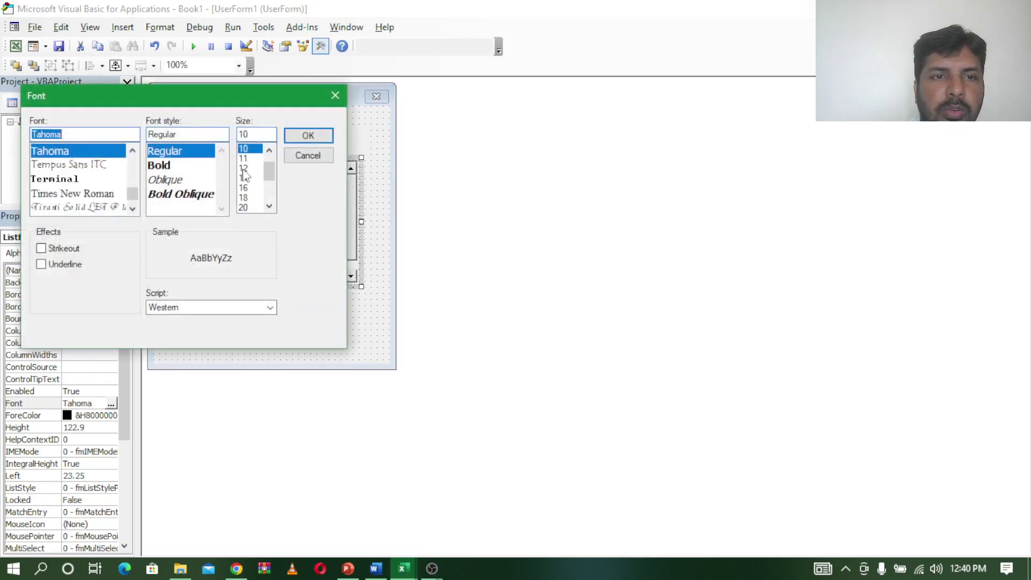
click(244, 168)
click(308, 135)
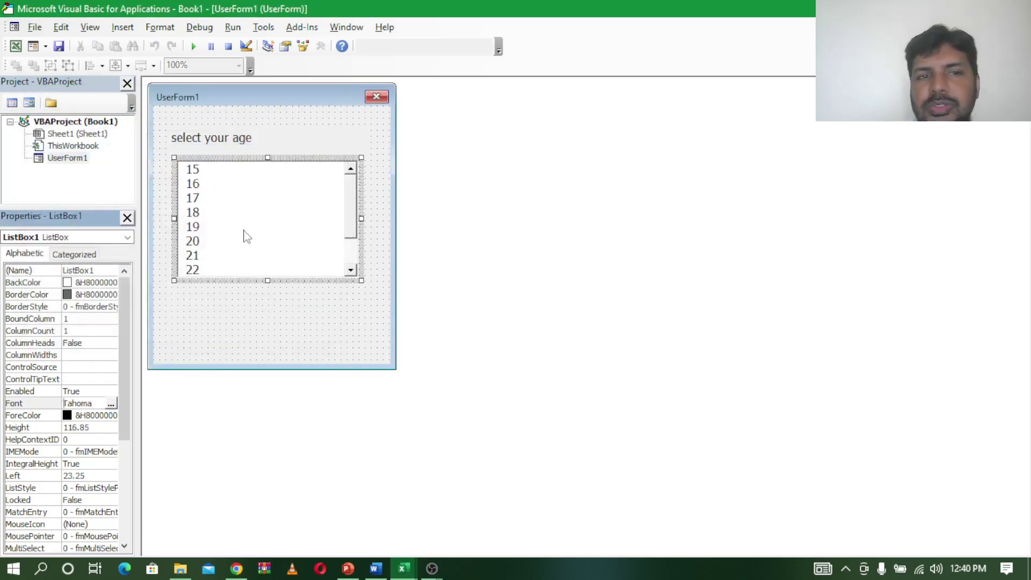
click(242, 323)
Add a command button captioned 'submit' below the age list.
click(585, 243)
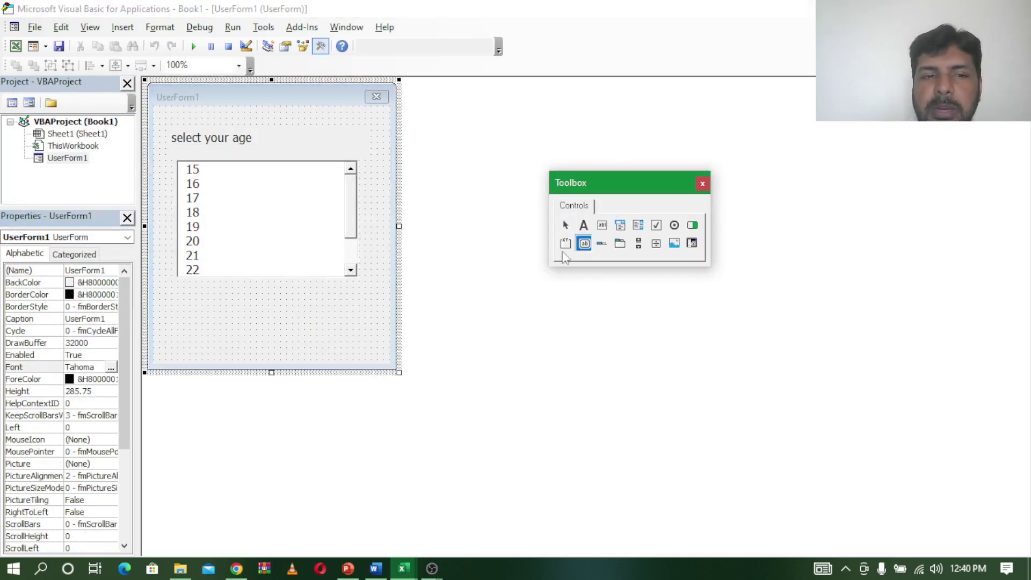
drag(184, 299, 294, 339)
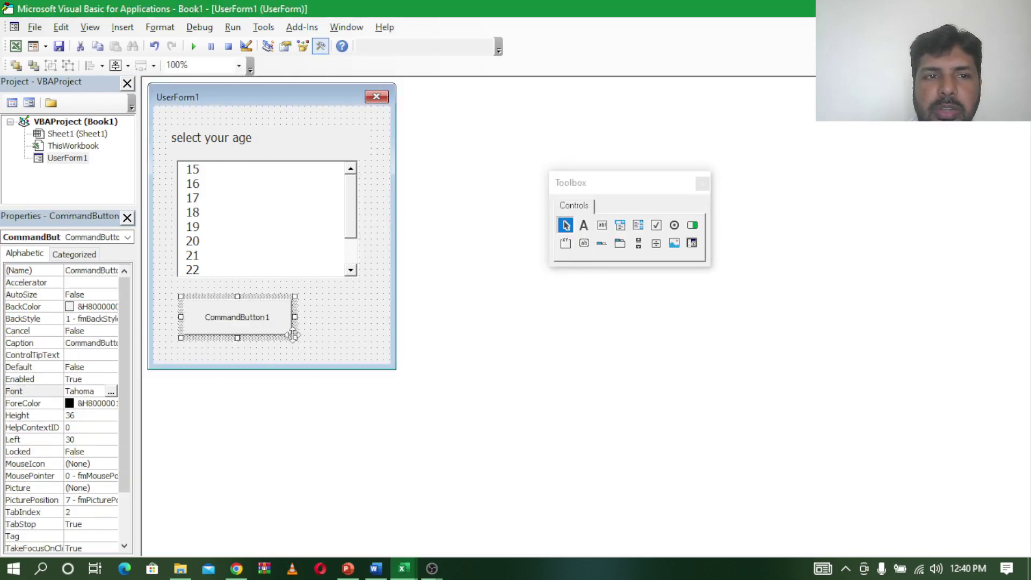
click(261, 316)
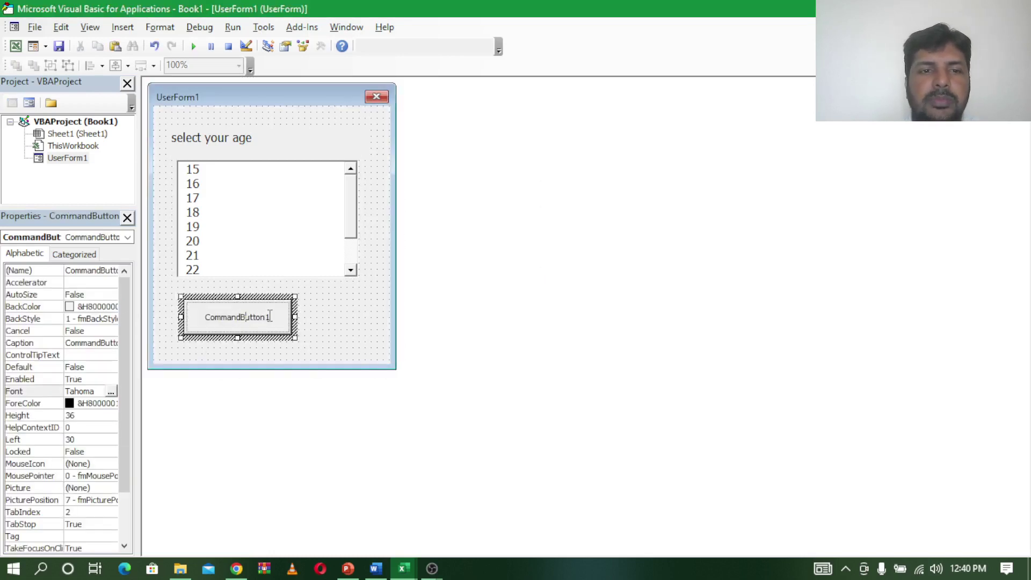
text(sub)
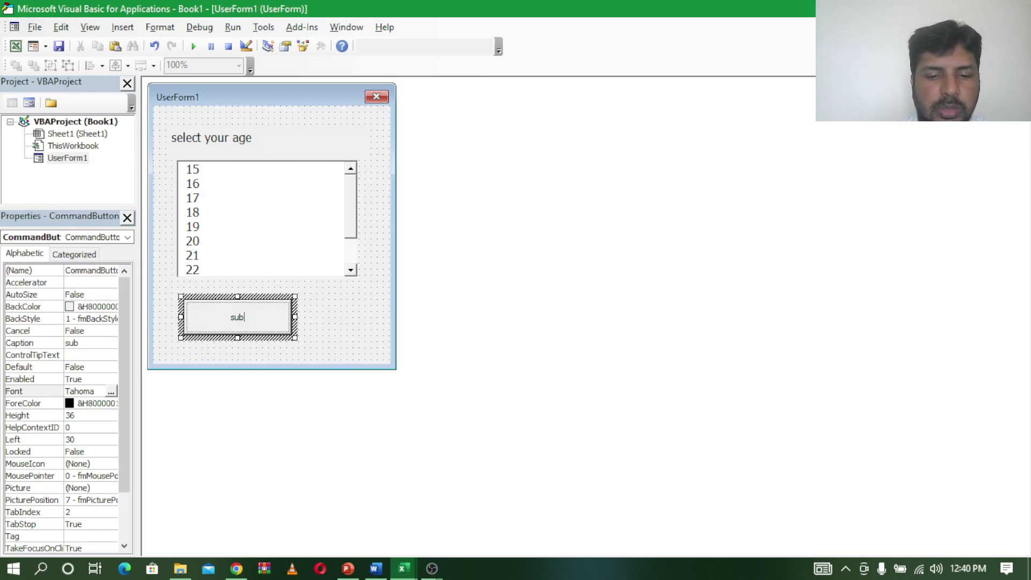
text(mit)
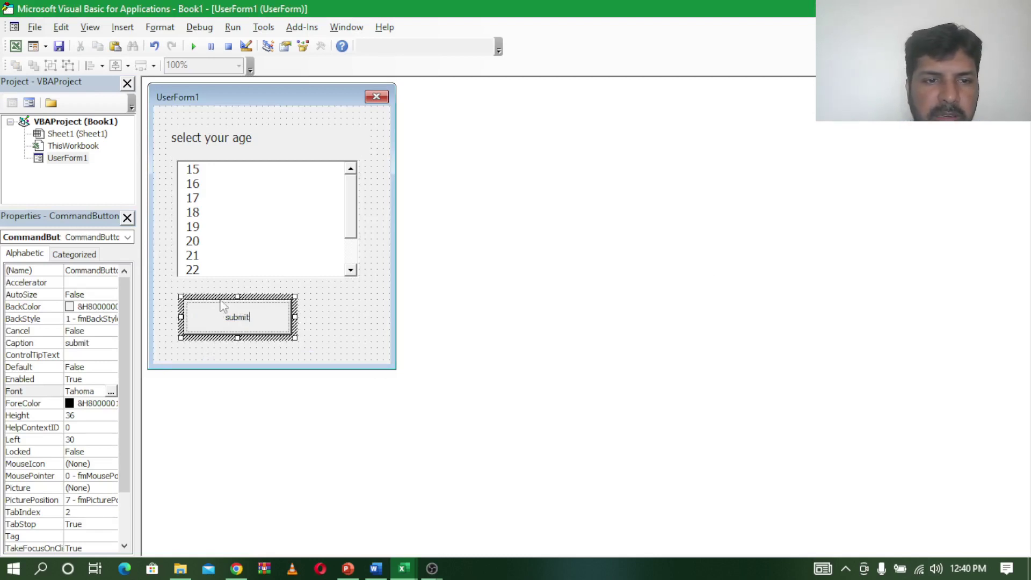
click(220, 296)
Enlarge the submit button's caption font to size 12.
click(109, 392)
click(111, 391)
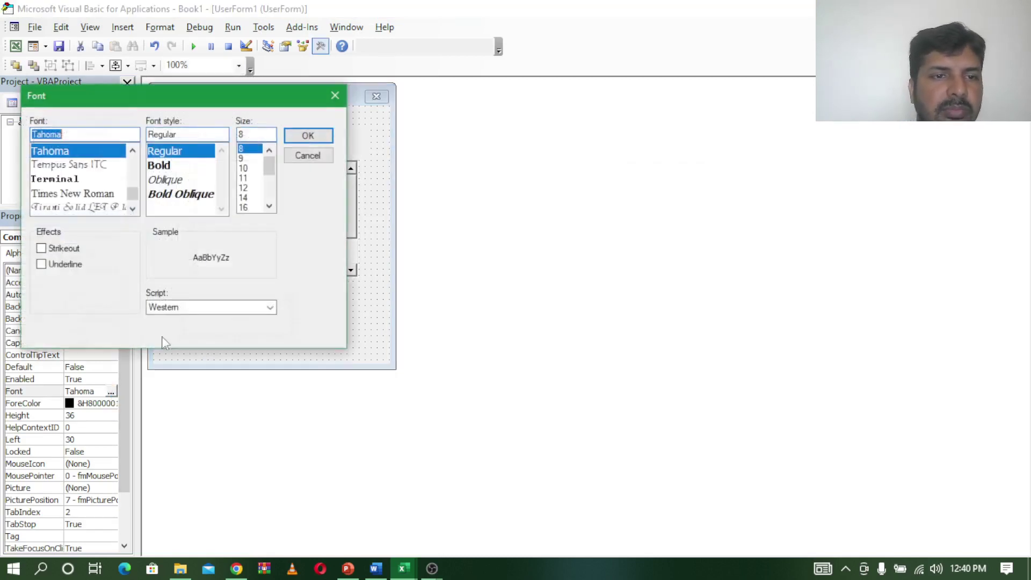
click(245, 188)
click(316, 134)
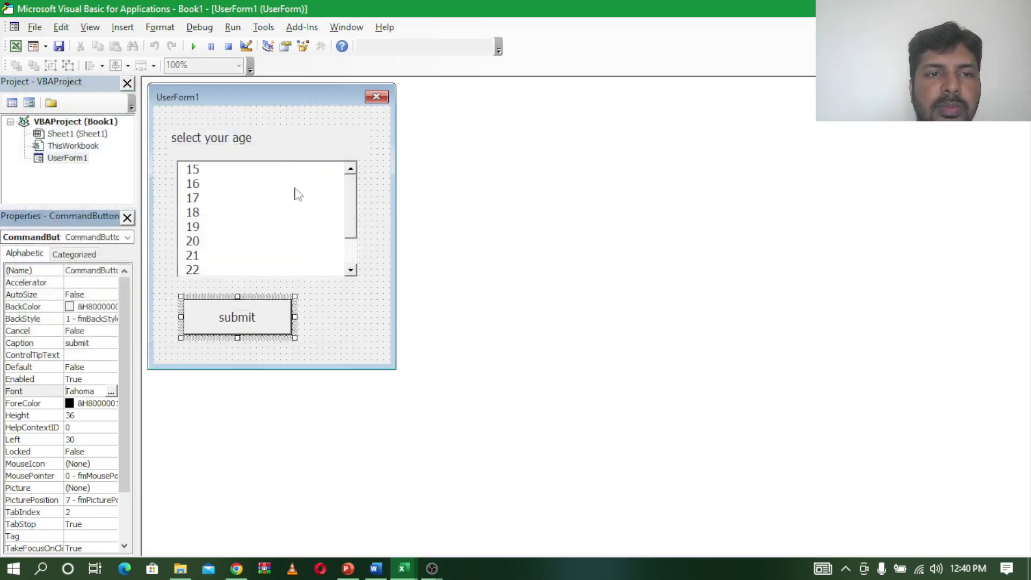
click(228, 137)
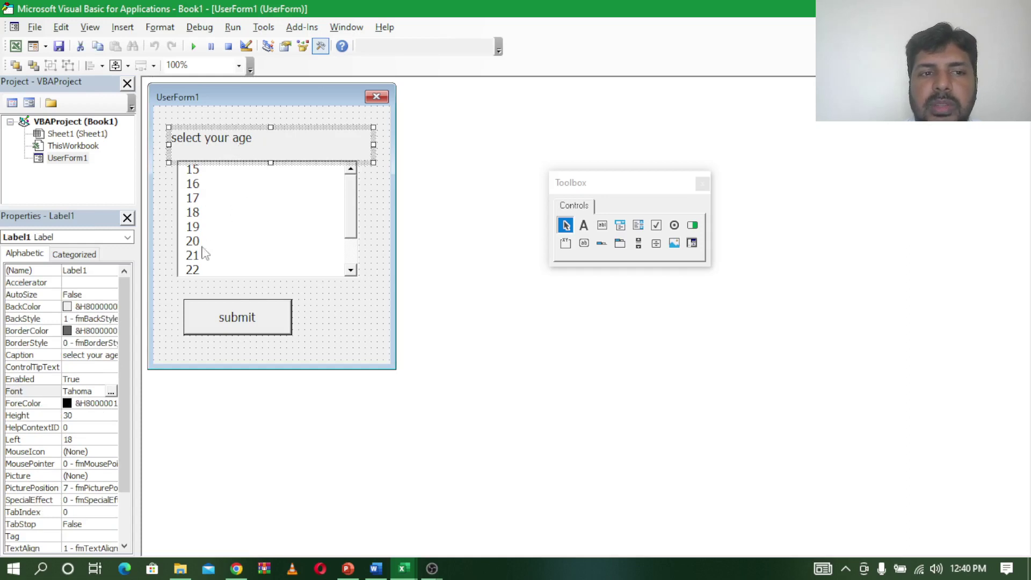
click(232, 325)
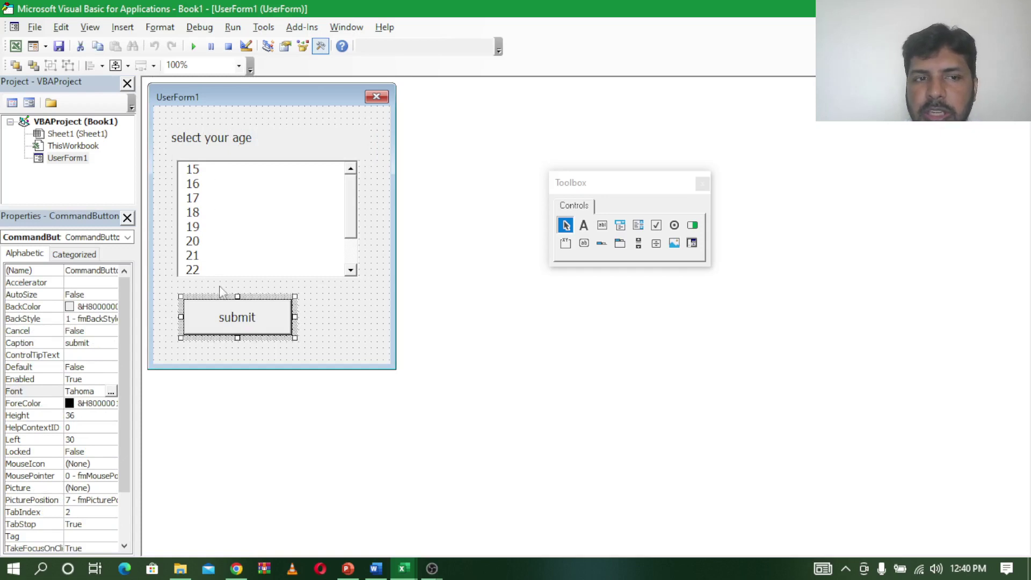
Set the form's Caption property to 'driving licence enrolment'.
mouse_move(352, 220)
mouse_down()
mouse_move(359, 255)
mouse_move(349, 221)
mouse_up()
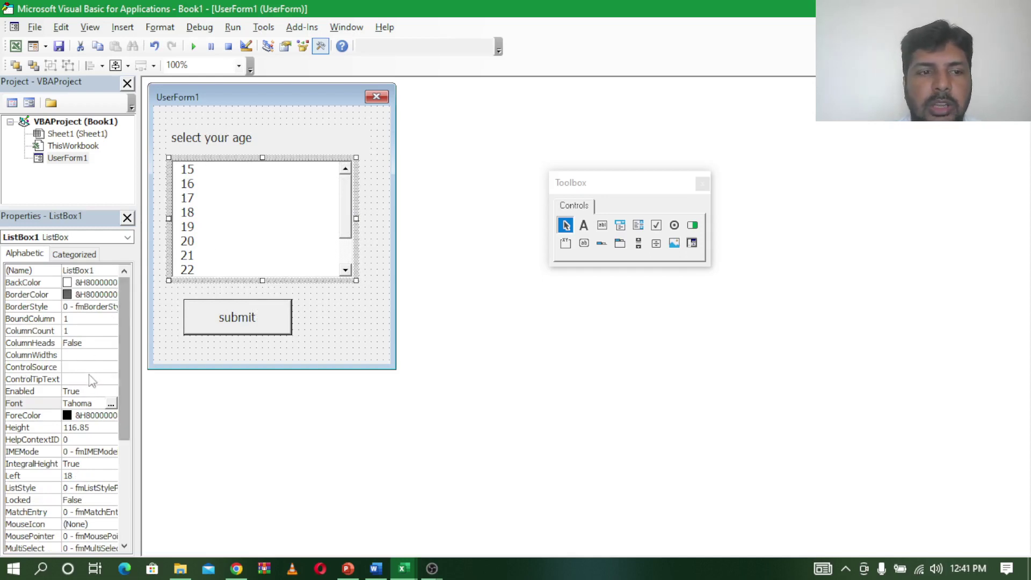
click(234, 102)
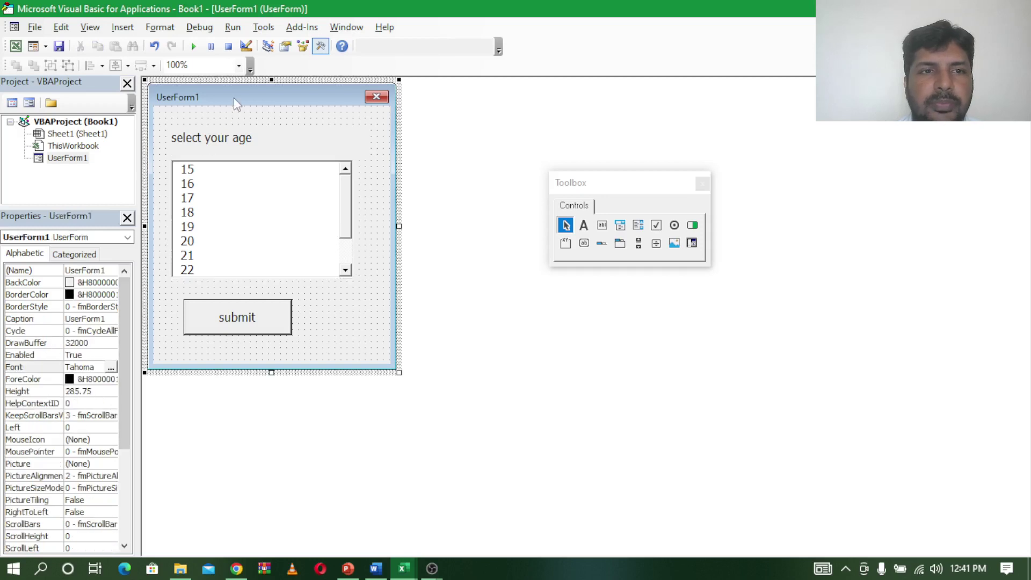
click(111, 318)
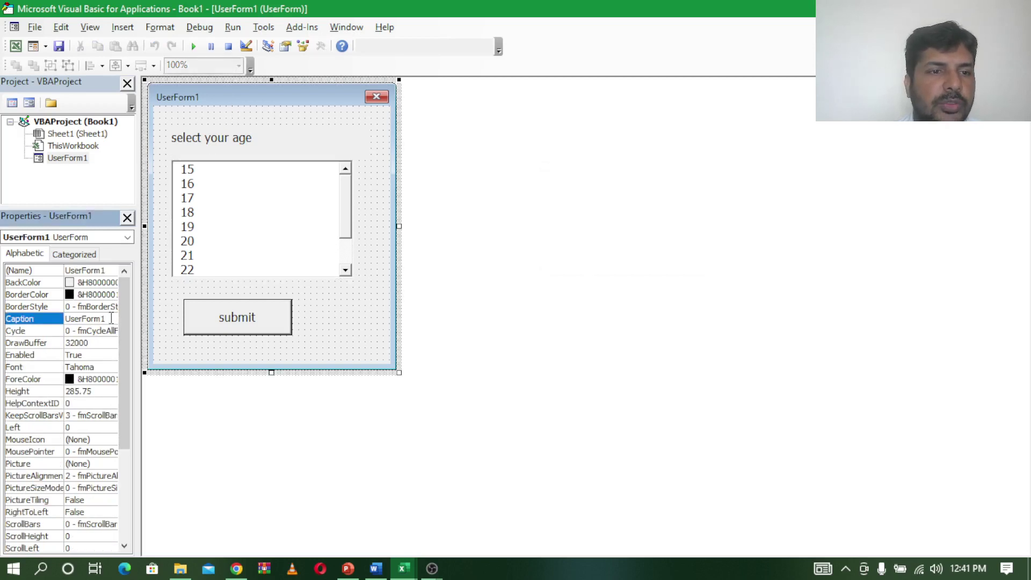
double_click(42, 321)
text(e)
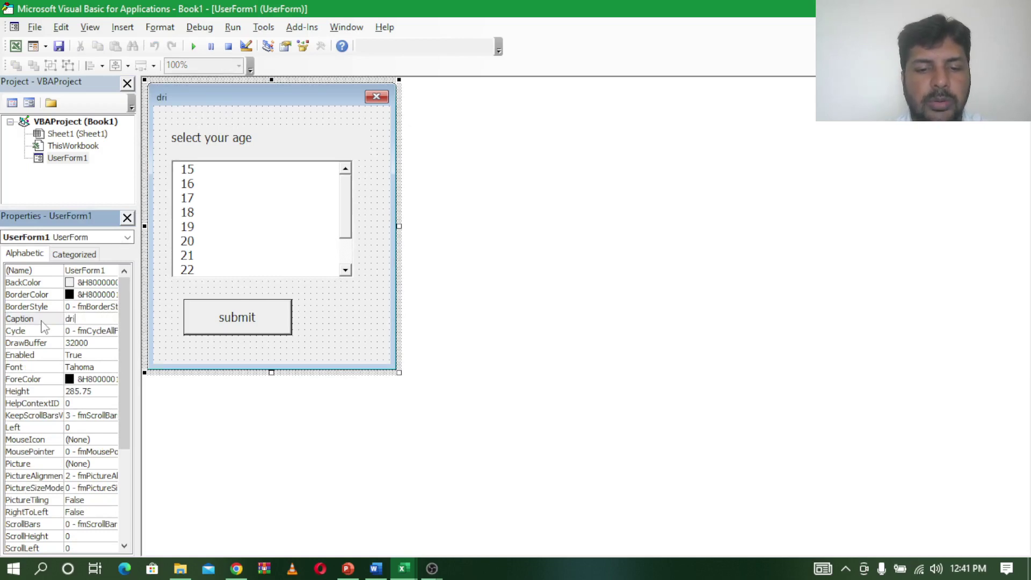
text(ving l)
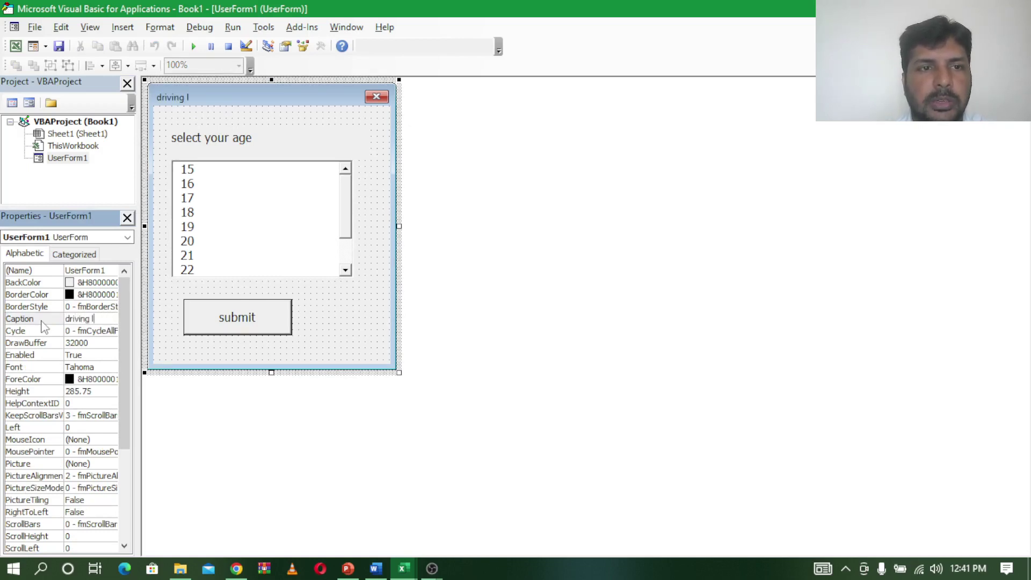
text(icence)
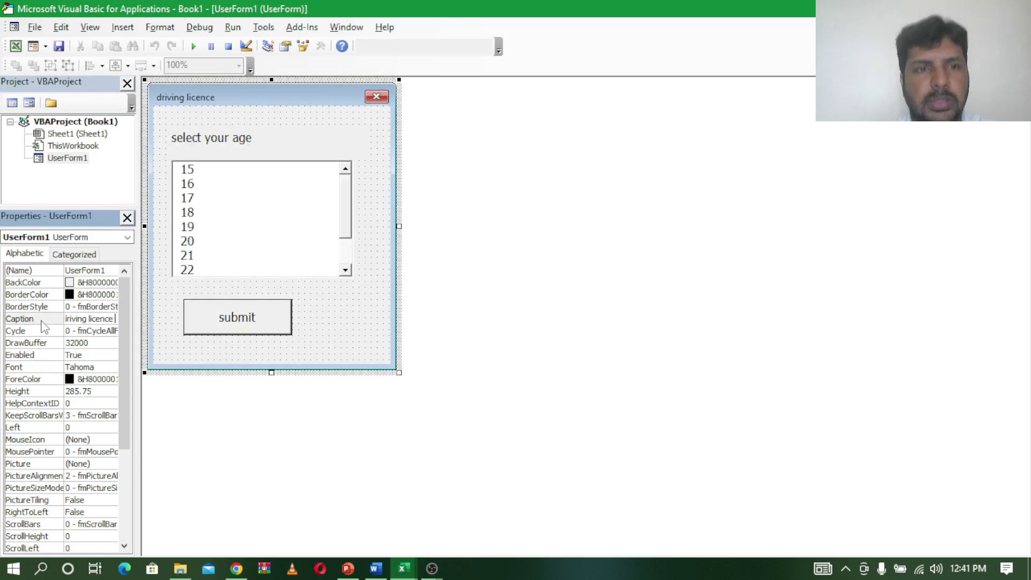
text( enro)
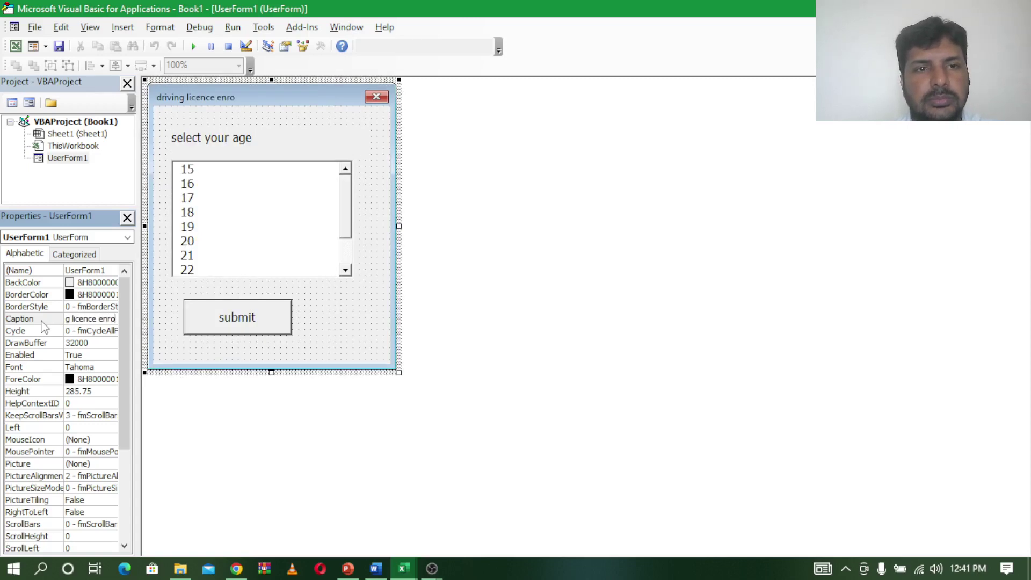
text(lm)
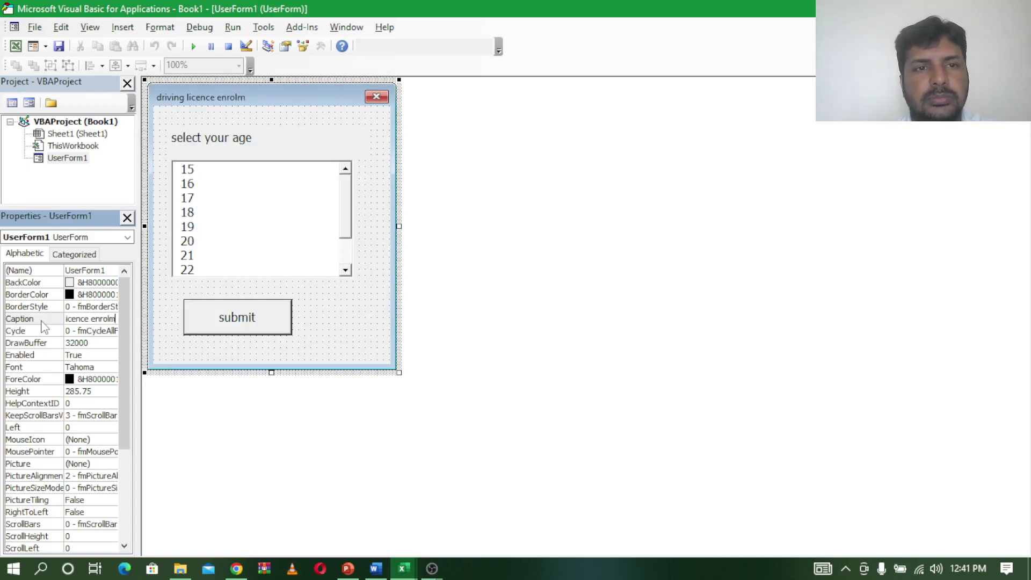
text(ent)
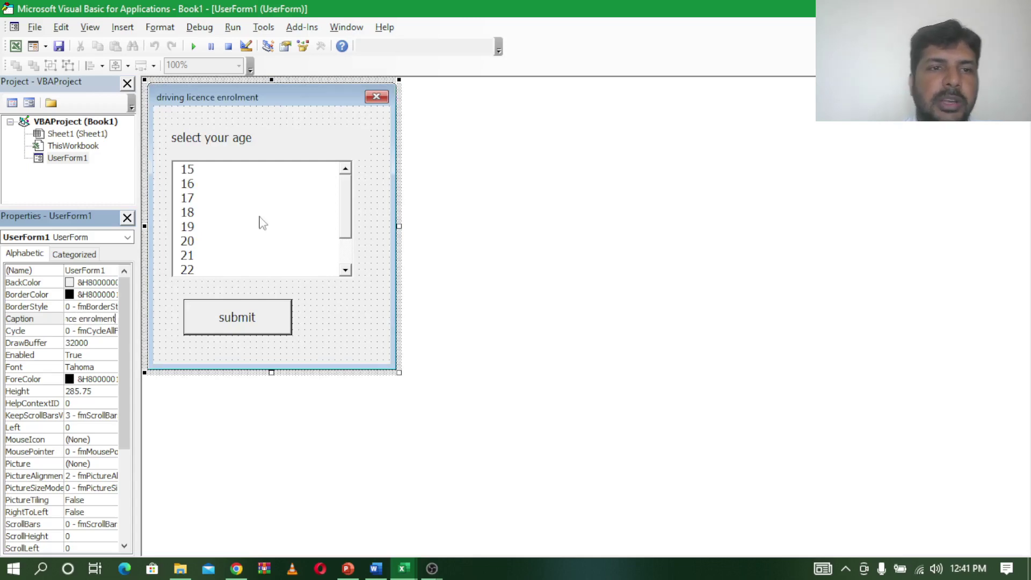
click(260, 224)
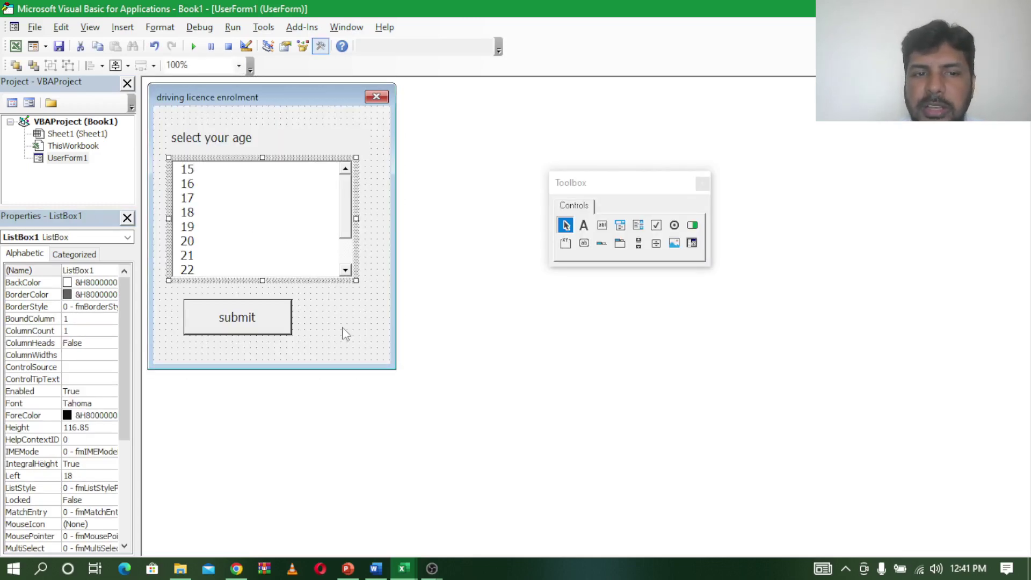
click(324, 329)
click(258, 320)
In the submit button's Click procedure, write 'If UserForm1.ListBox1.Value > 17 Then'.
double_click(257, 321)
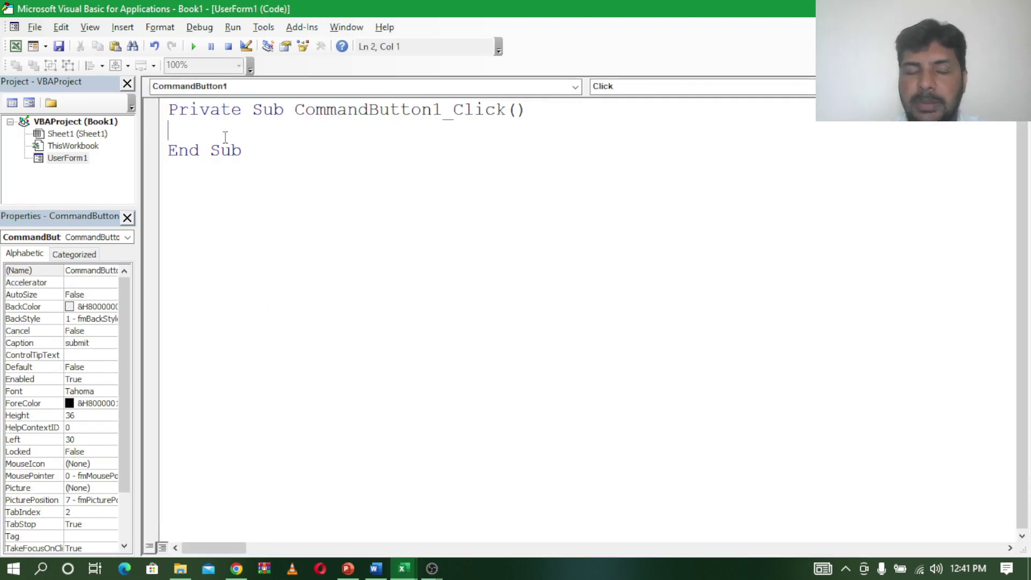
text(if )
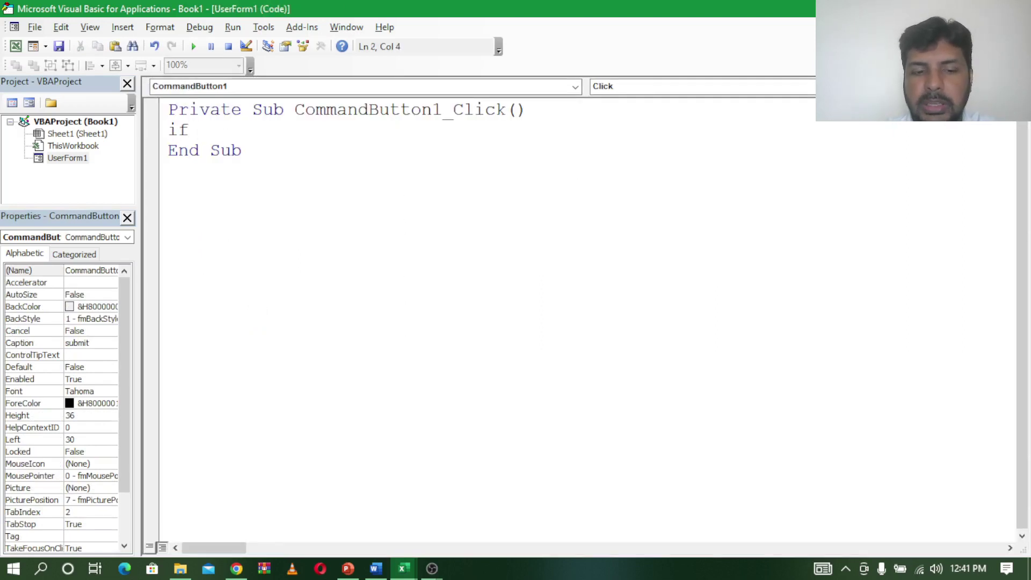
text(userform)
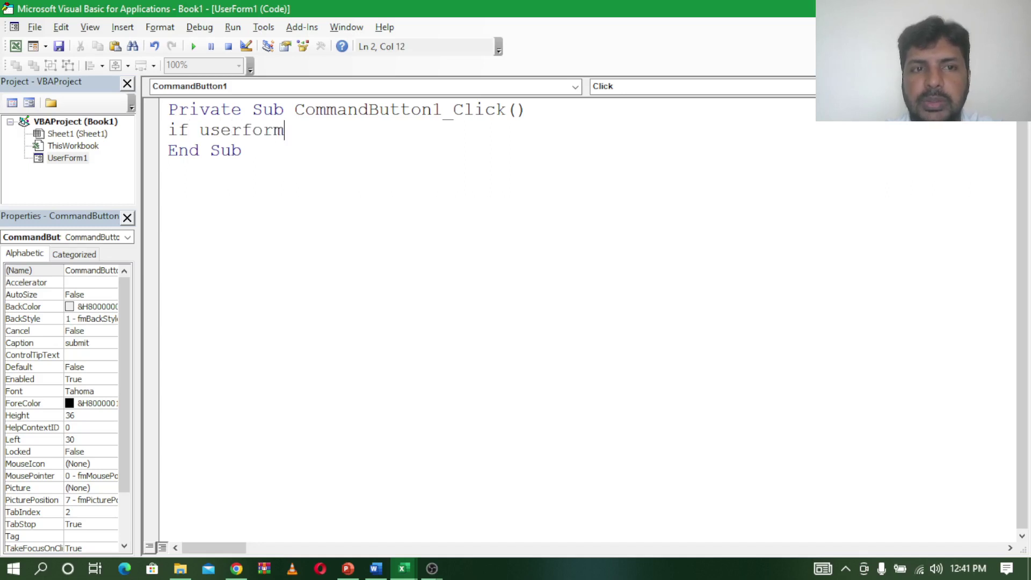
text(1.)
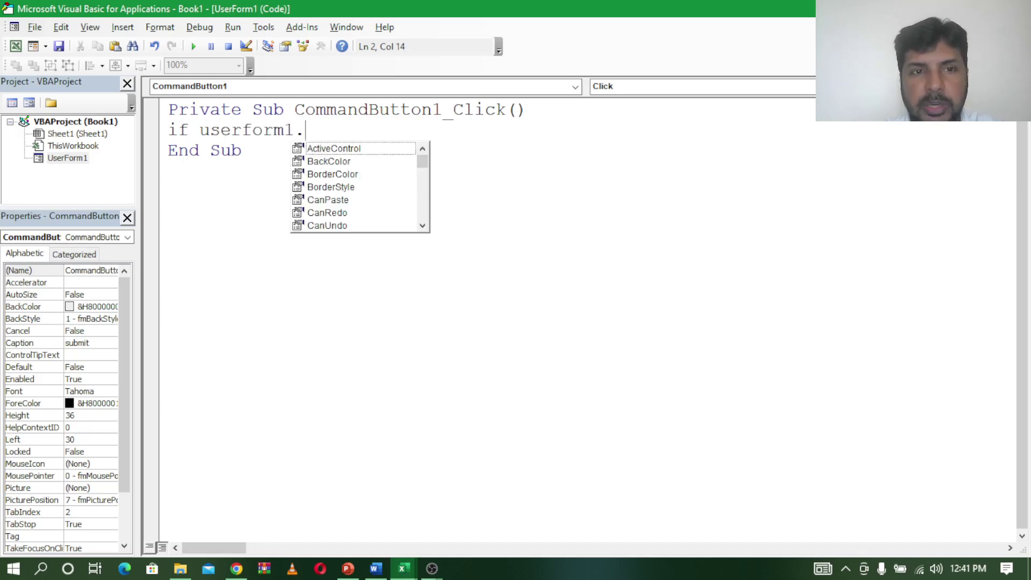
text(ch)
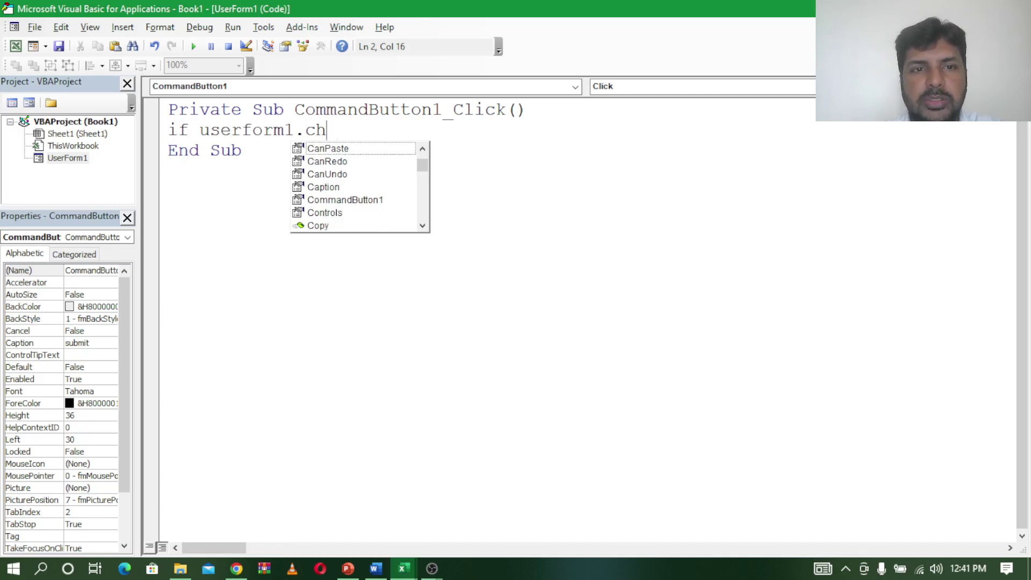
key(BackSpace)
key(BackSpace)
text(lis)
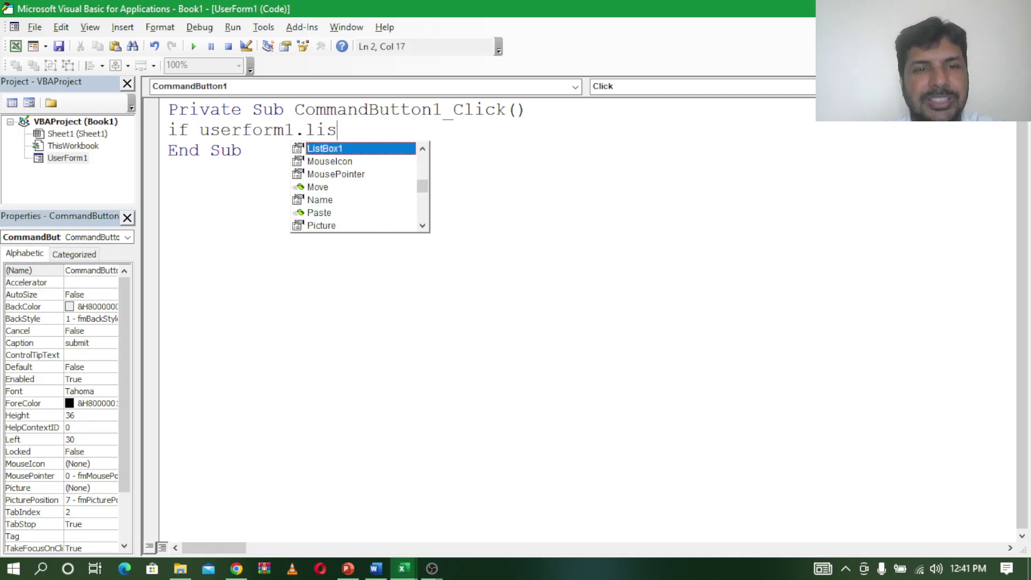
key(Tab)
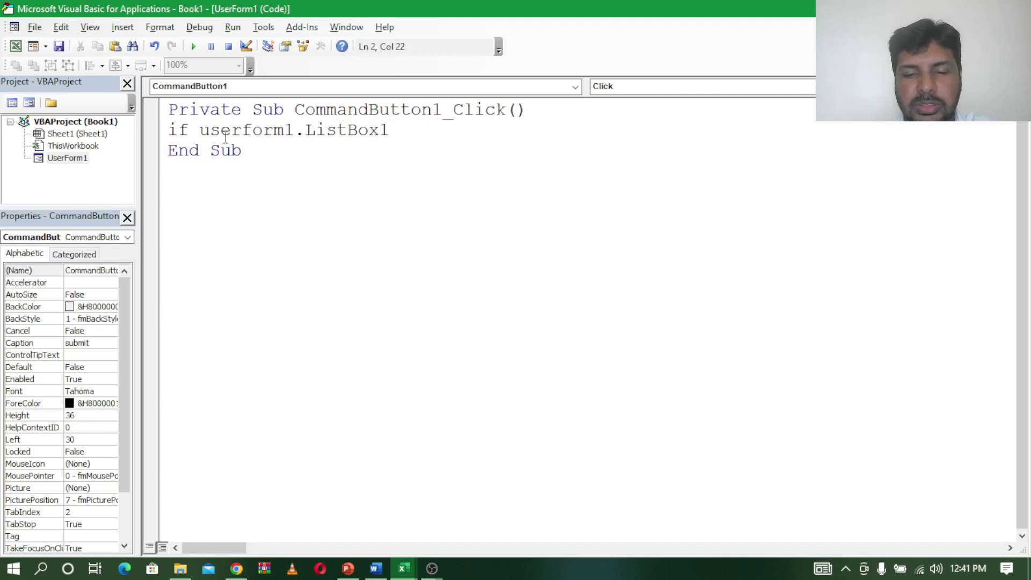
text(.vau)
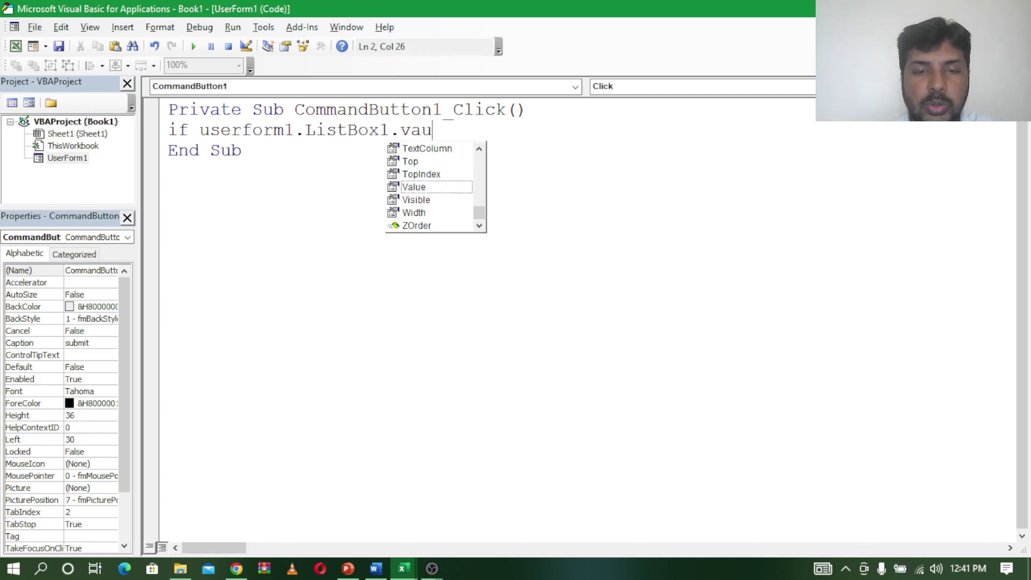
text(e)
key(BackSpace)
key(BackSpace)
key(BackSpace)
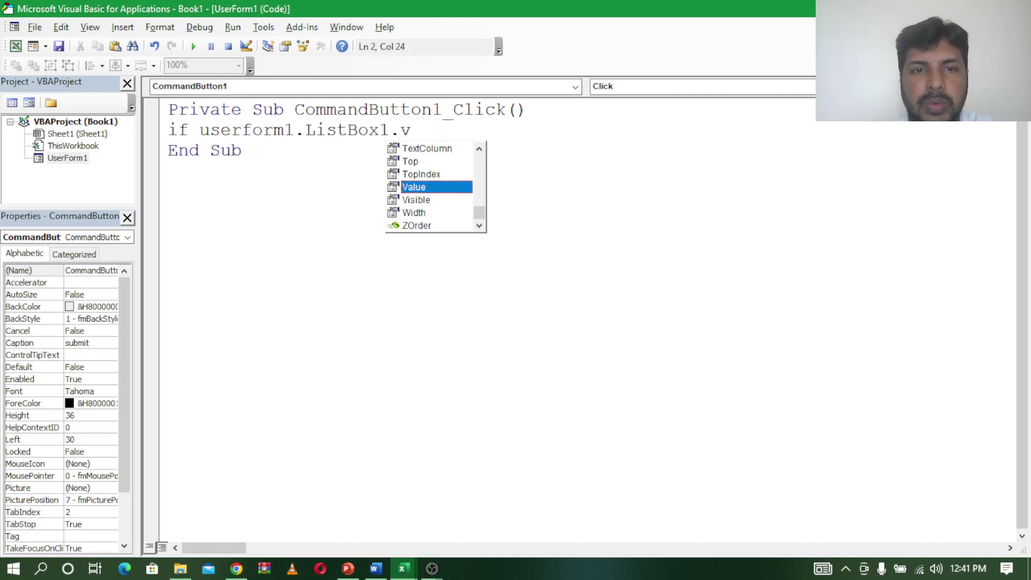
text(l)
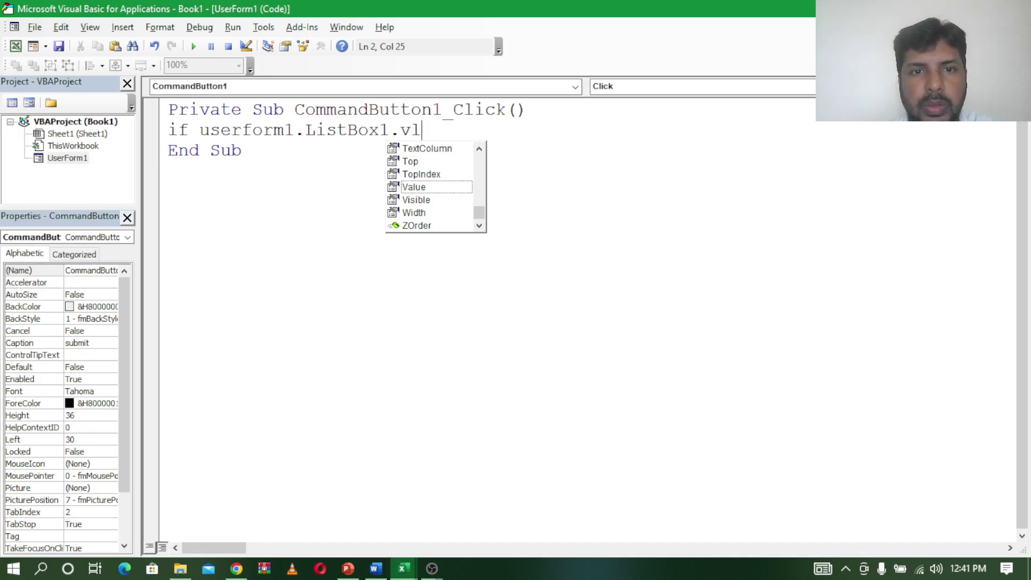
key(BackSpace)
text(a)
key(Tab)
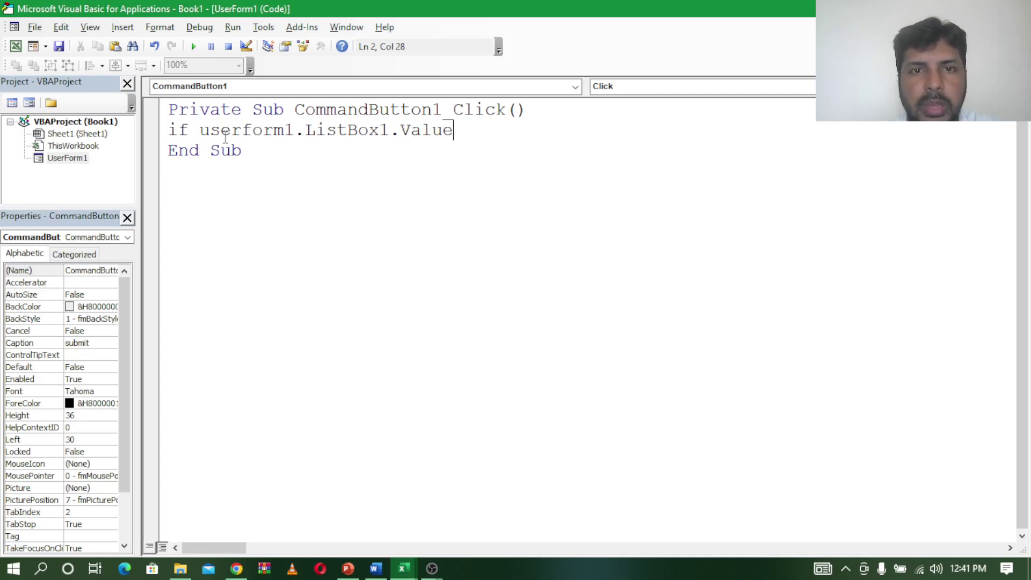
text(> )
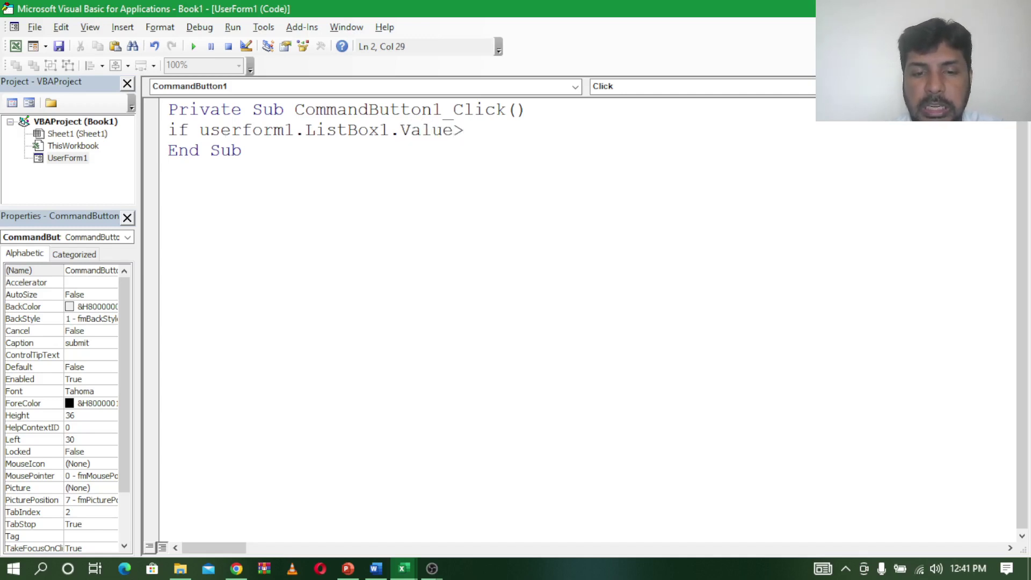
text(17)
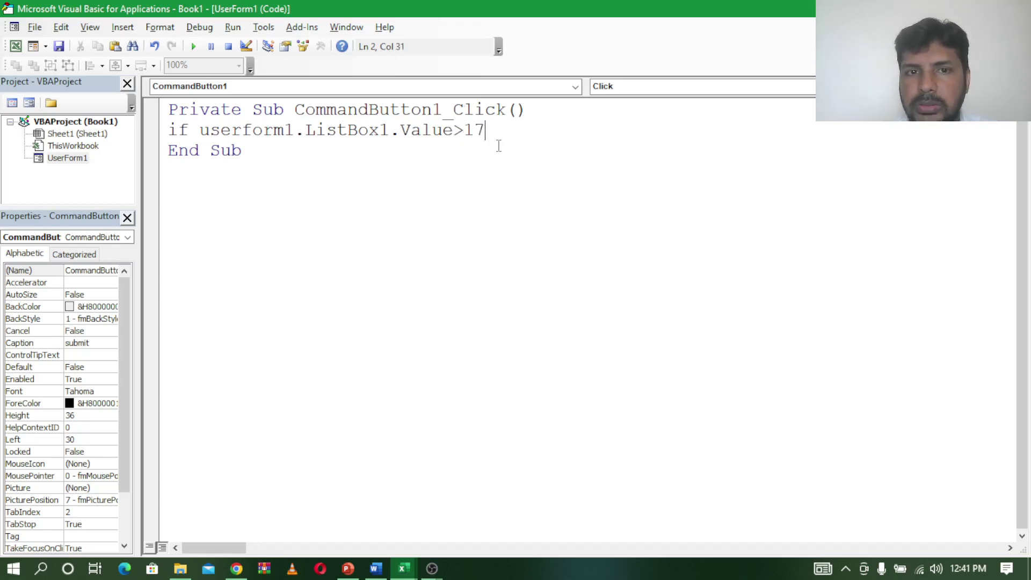
text( Then)
key(Return)
text(msgbo)
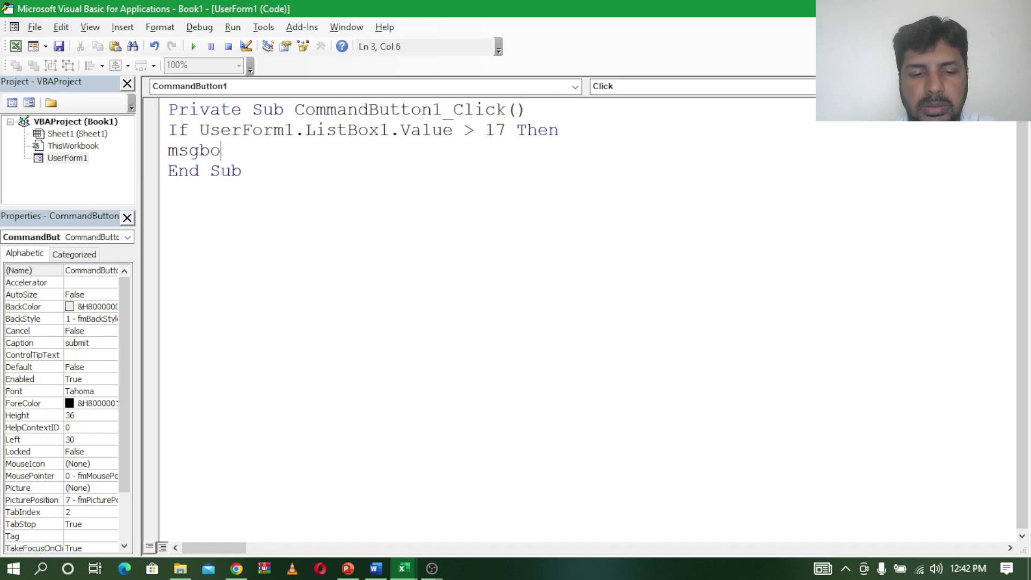
Add MsgBox "your elgible for driing licence" for ages above 17.
text(x")
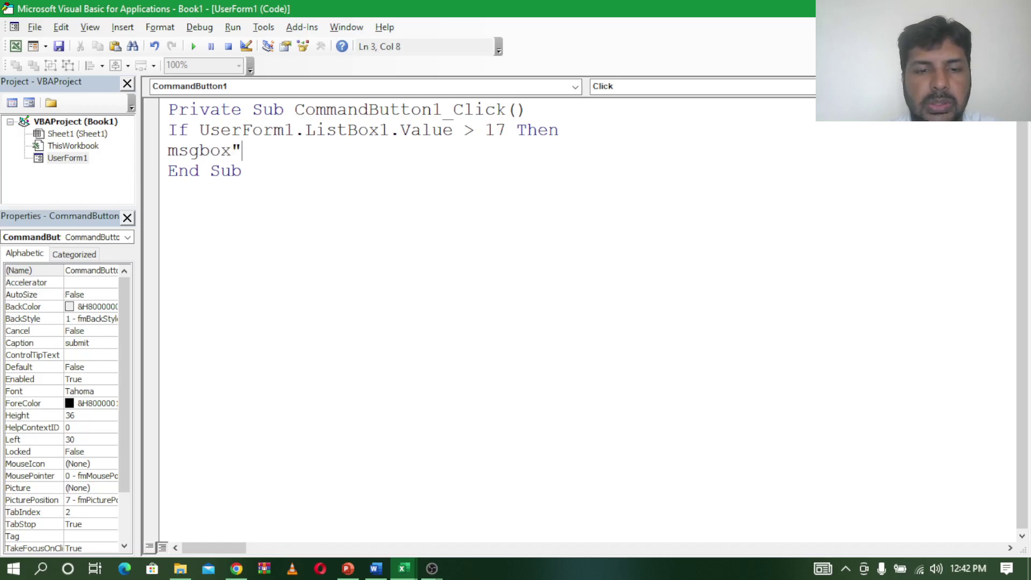
text(you)
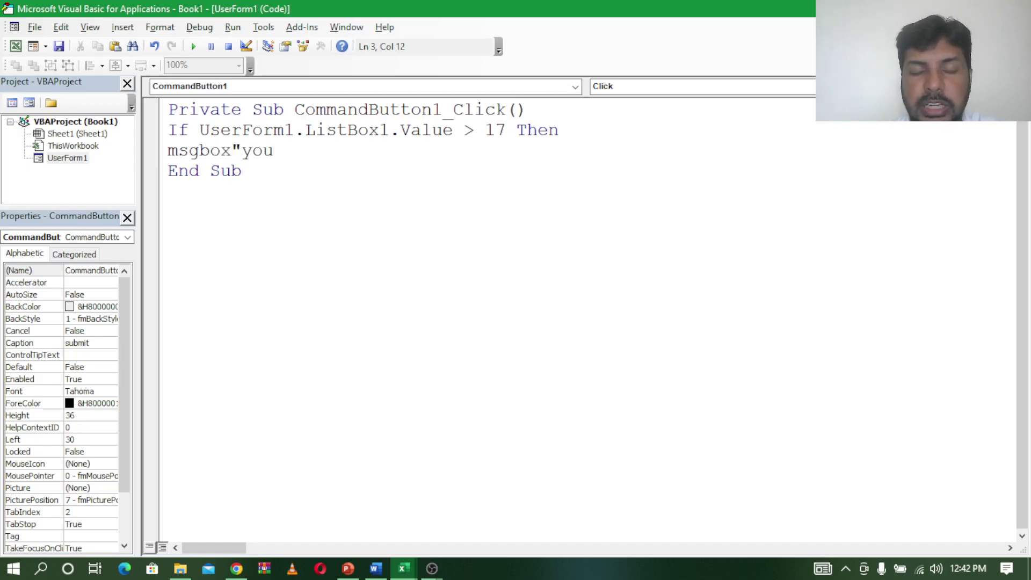
text(e)
key(BackSpace)
key(BackSpace)
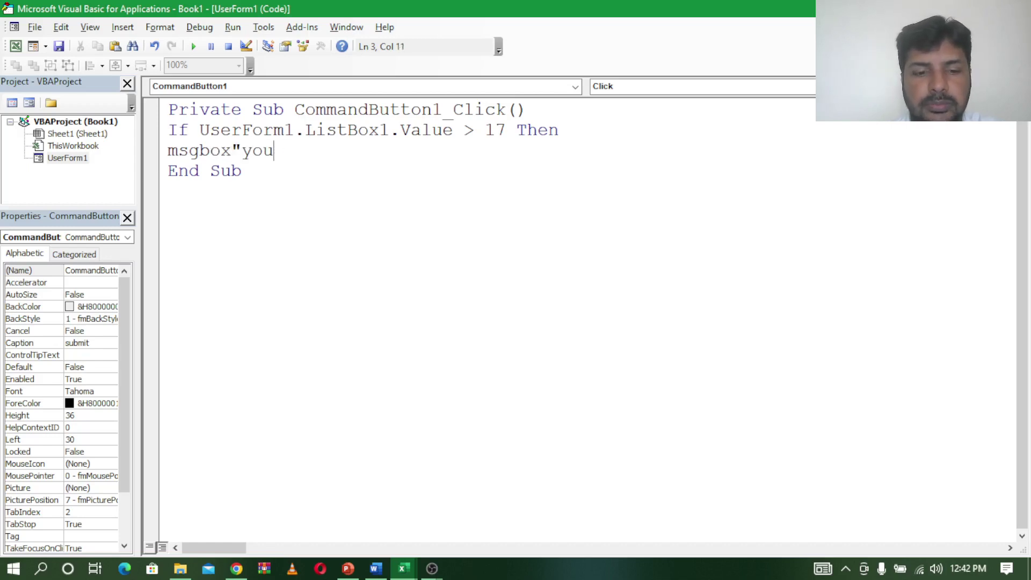
text(r ele)
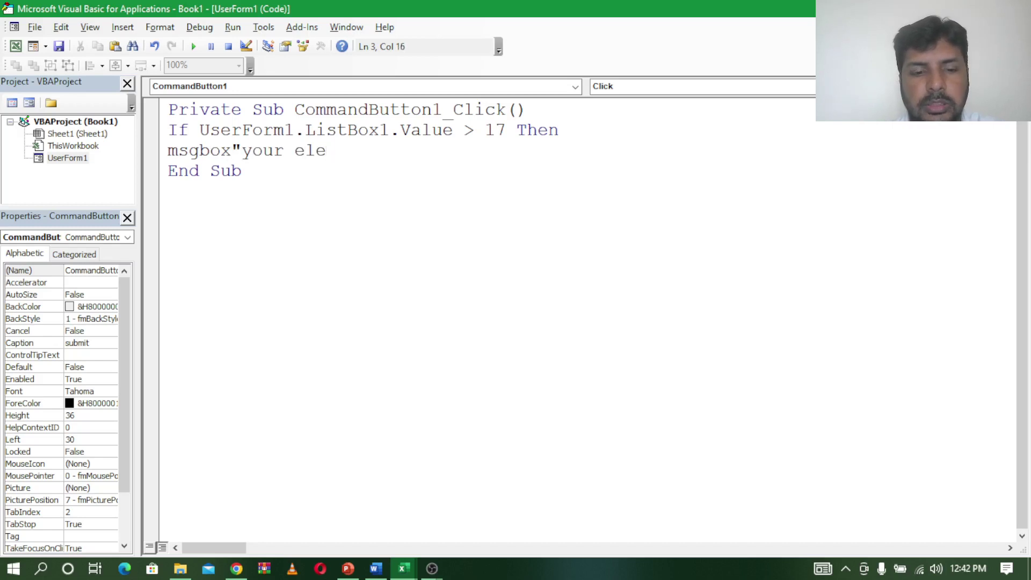
key(BackSpace)
text(igible)
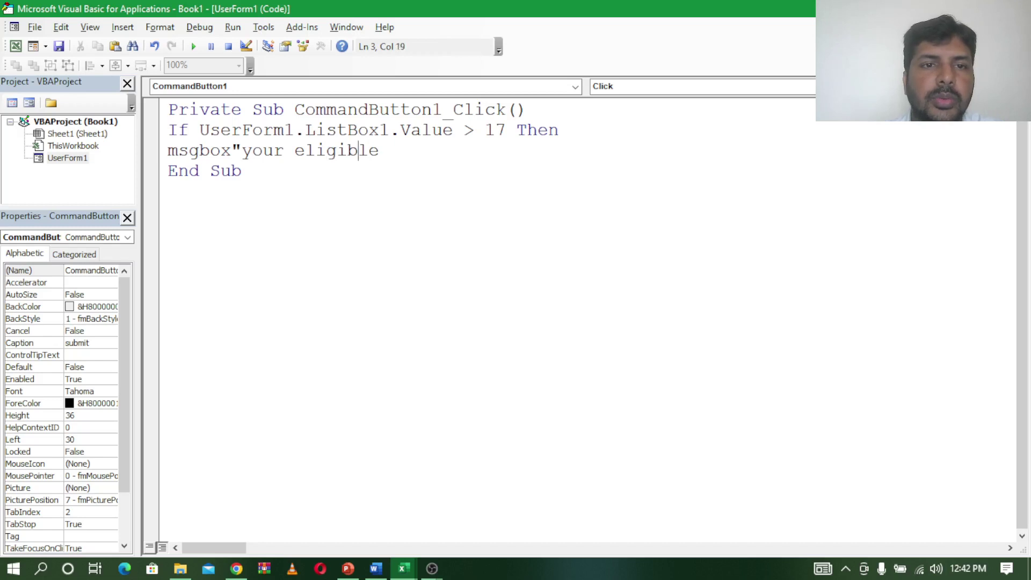
key(BackSpace)
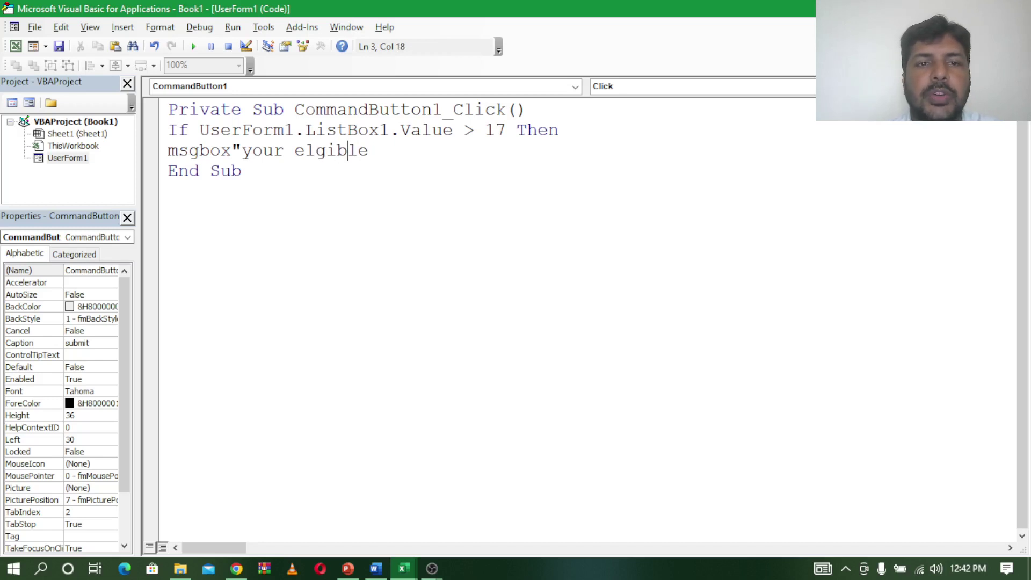
text( for driin)
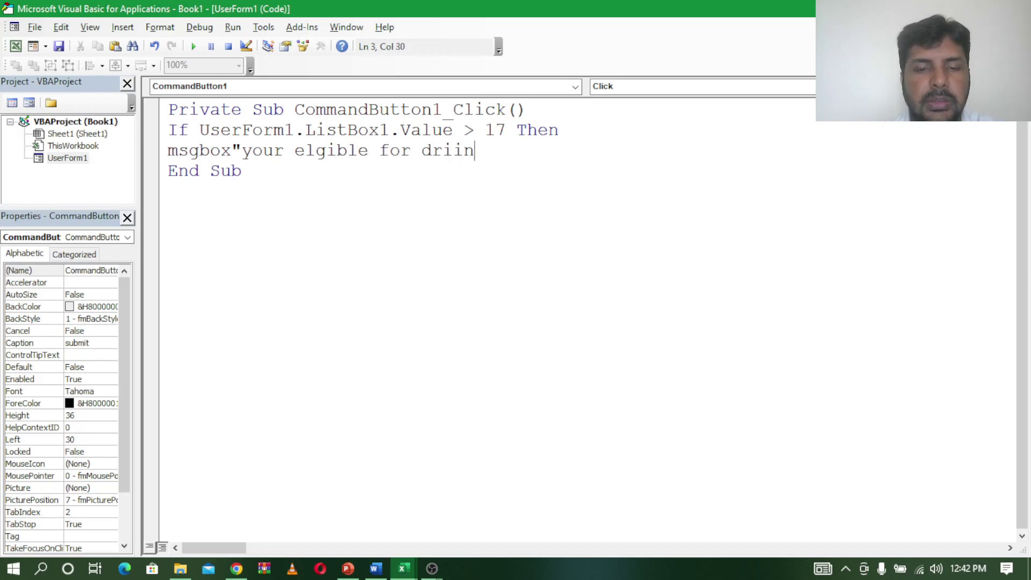
text(g licenc)
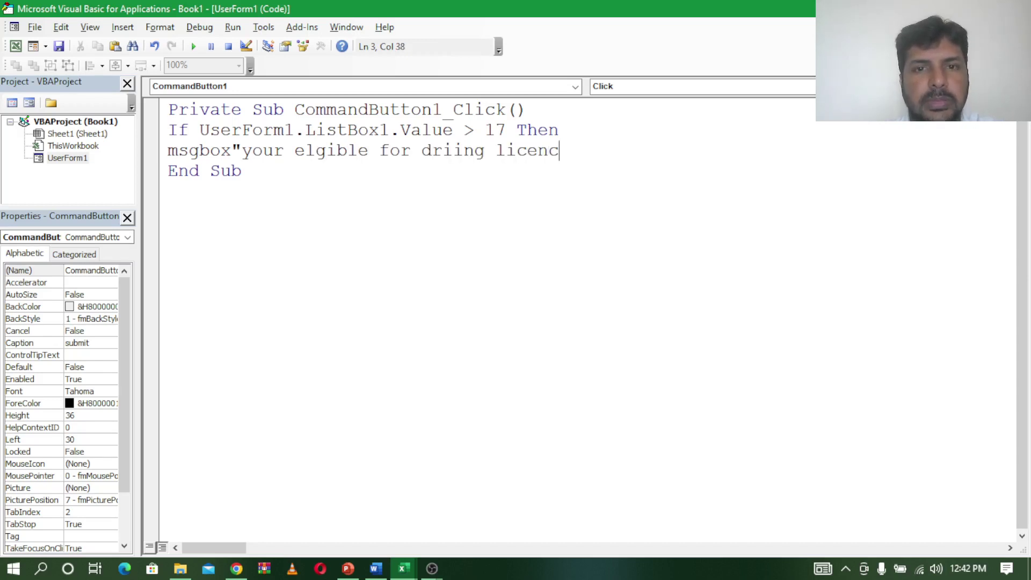
text(e)
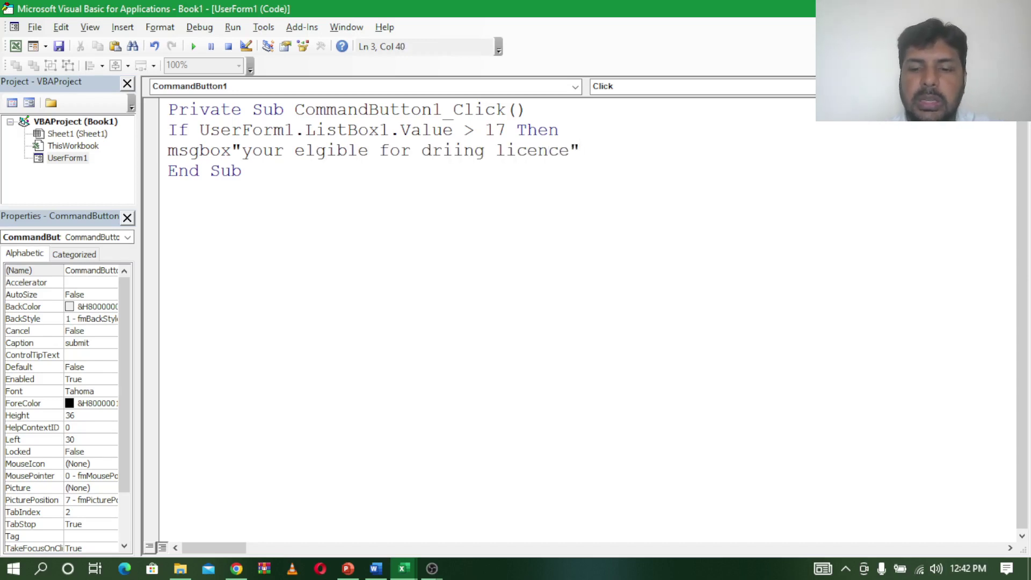
key(Return)
Add an Else branch with MsgBox "your not elgible".
text(lse)
key(Return)
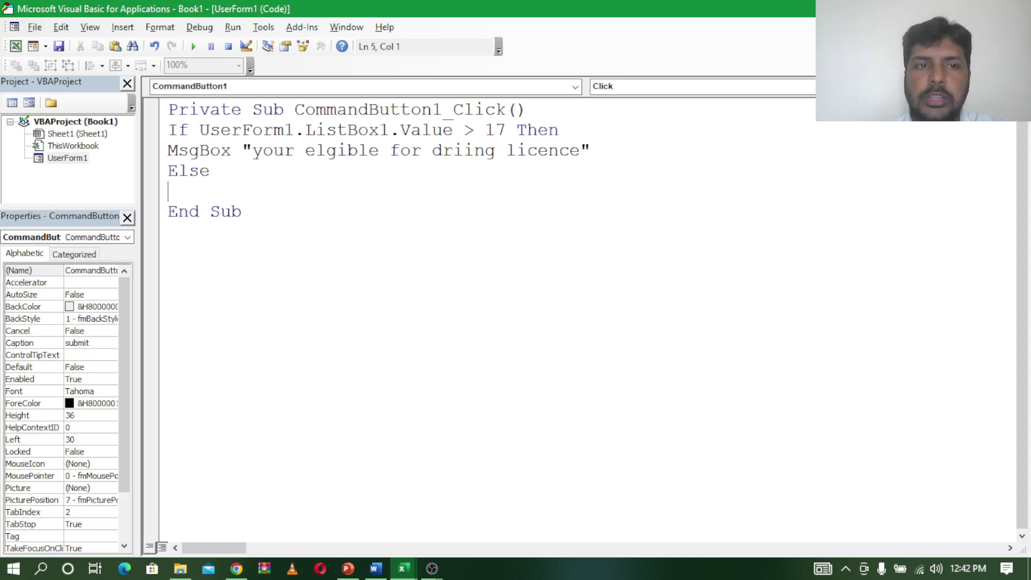
text(msg)
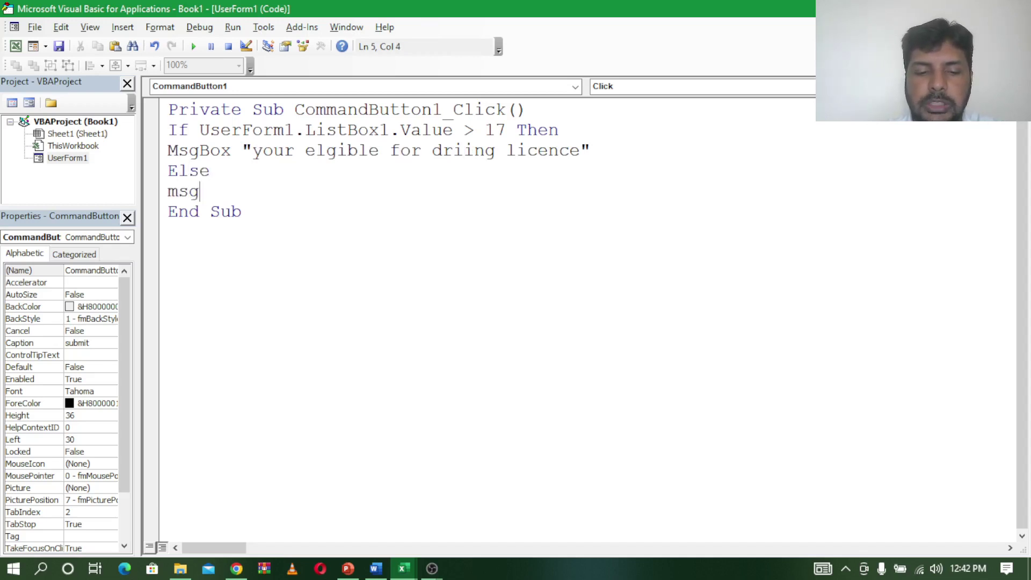
text(box"yo)
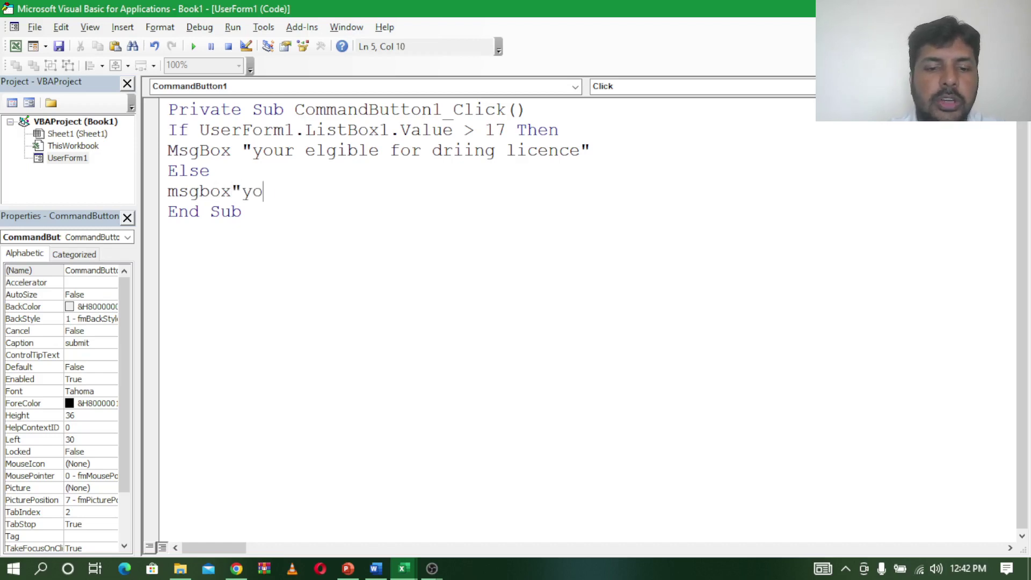
text(ur no)
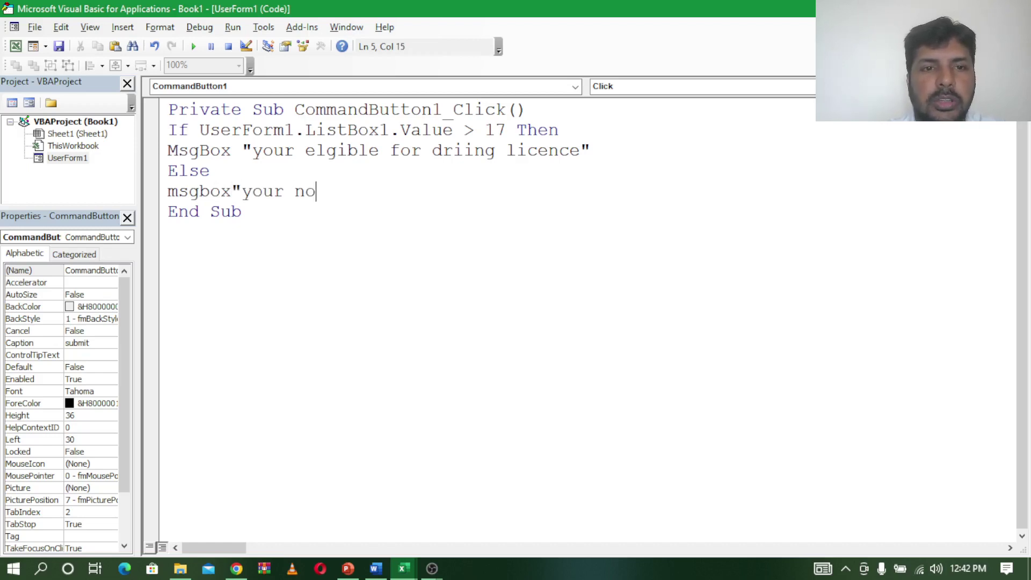
key(BackSpace)
key(BackSpace)
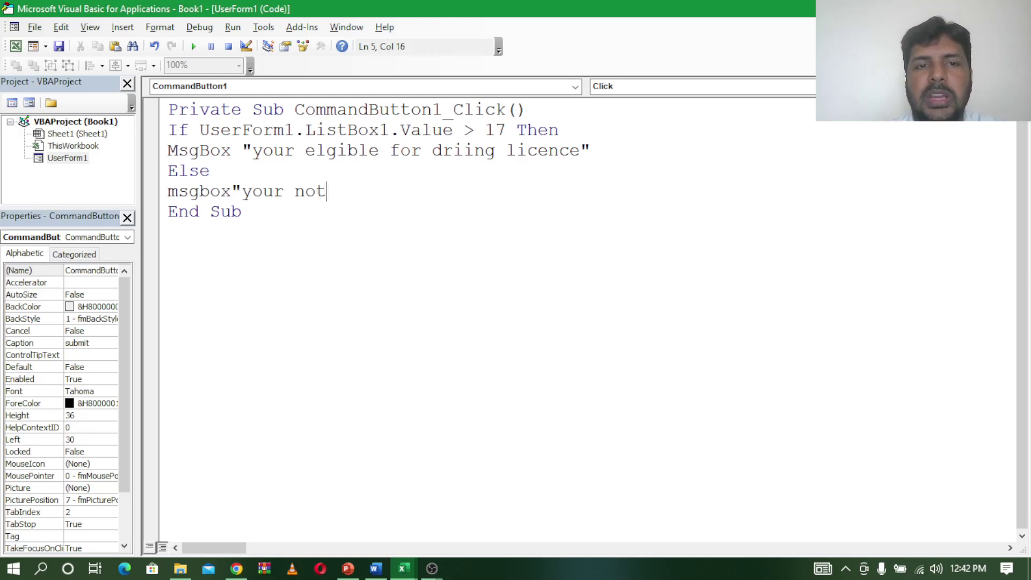
text( el)
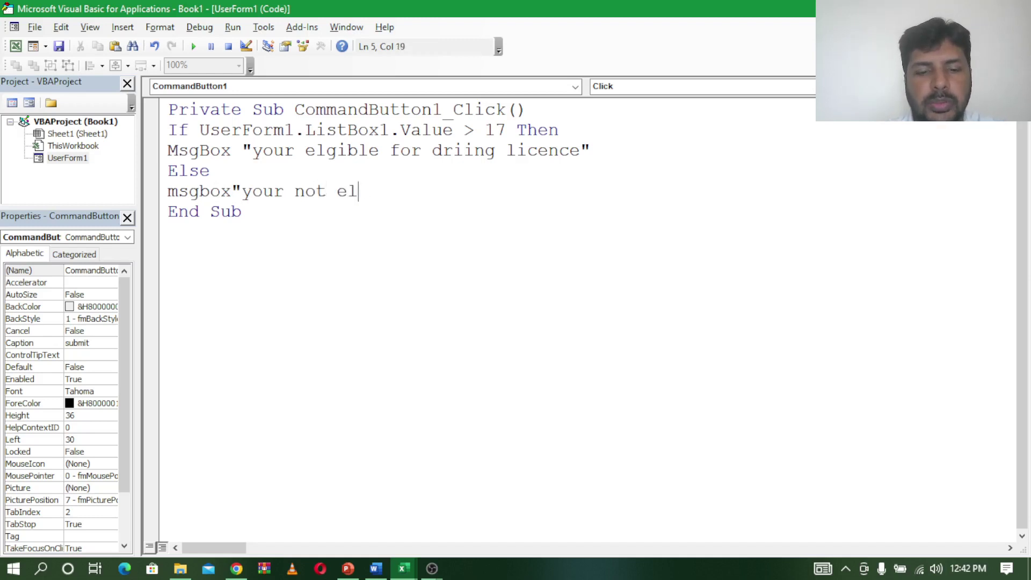
text(egible)
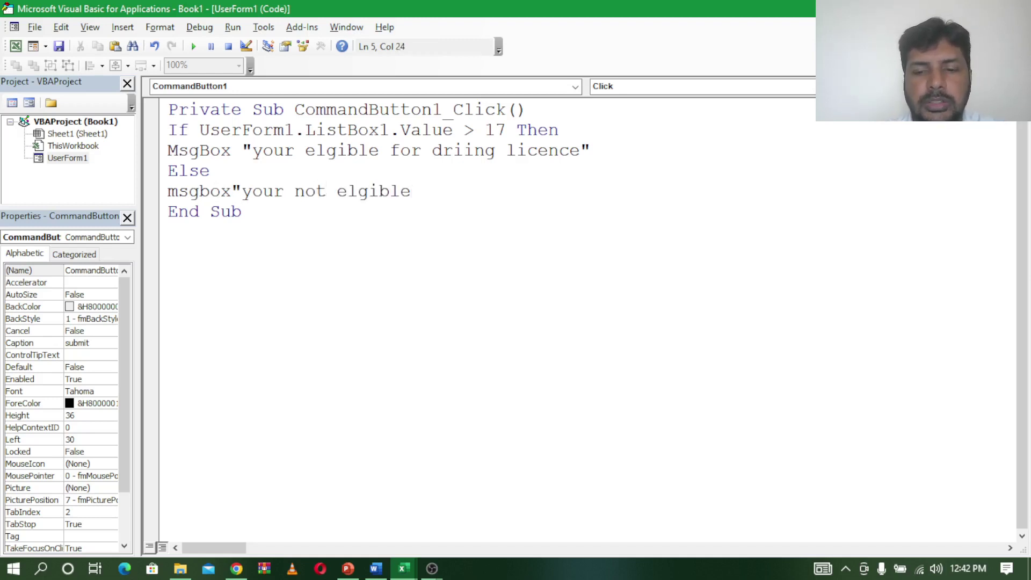
text(")
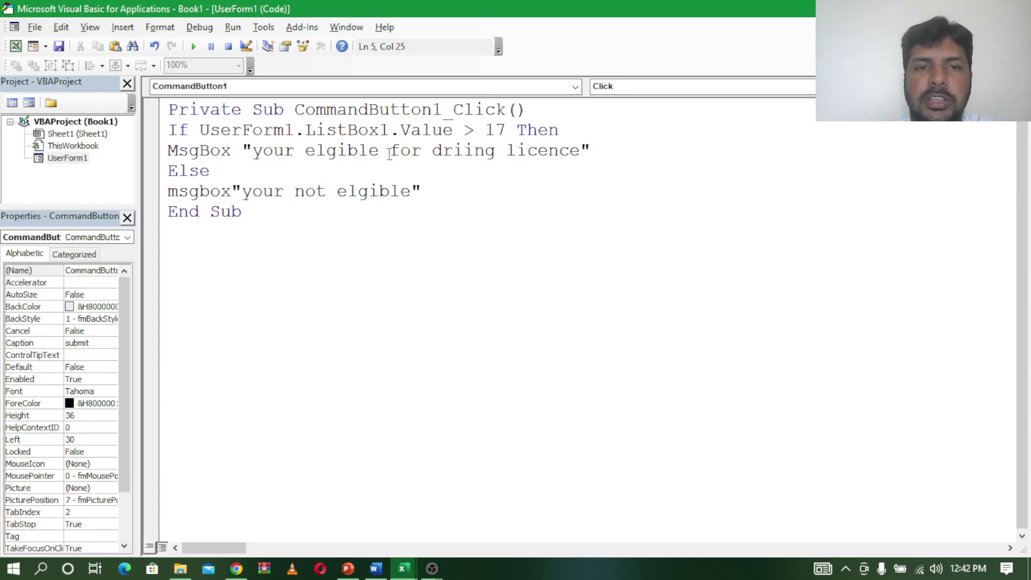
Trim the eligible message to just "your elgible".
drag(380, 152, 580, 156)
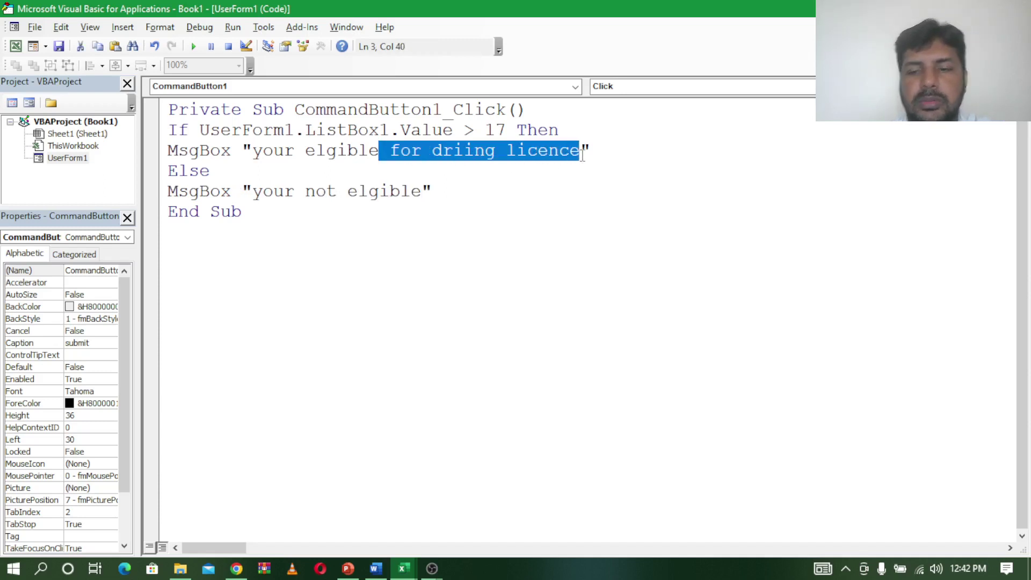
key(Delete)
click(404, 234)
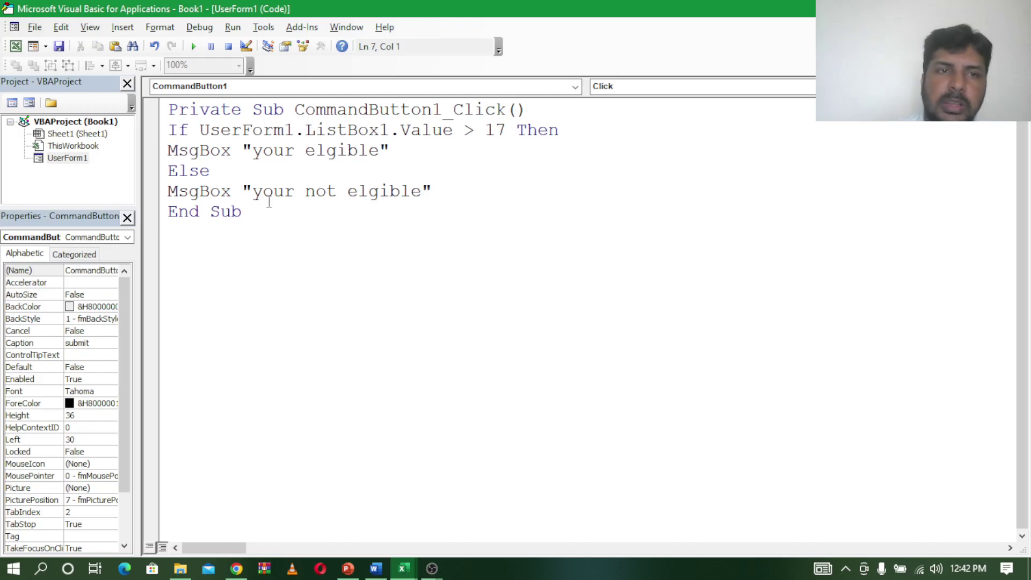
double_click(76, 159)
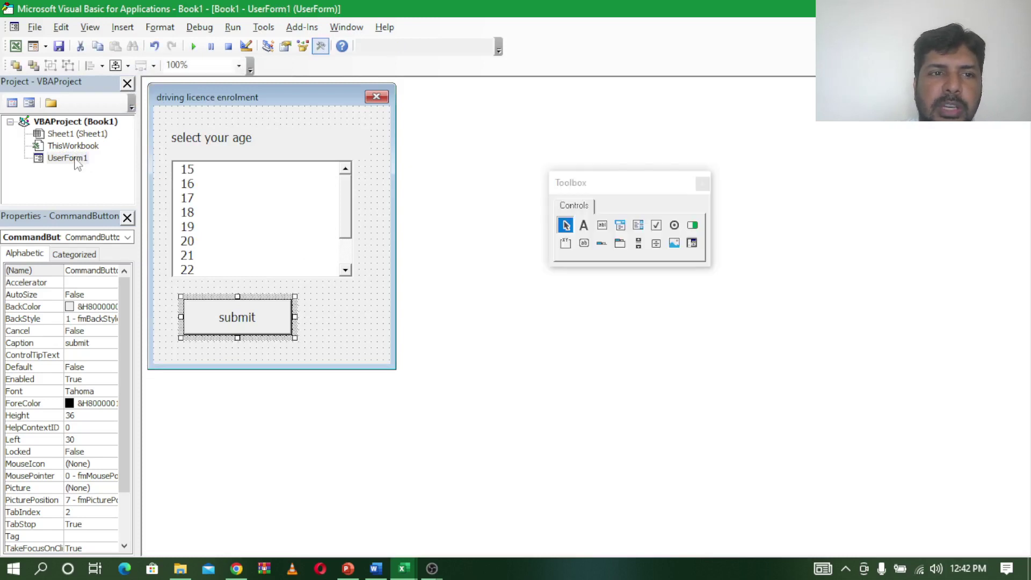
Close the If block with End If and return to the UserForm1 design.
double_click(247, 322)
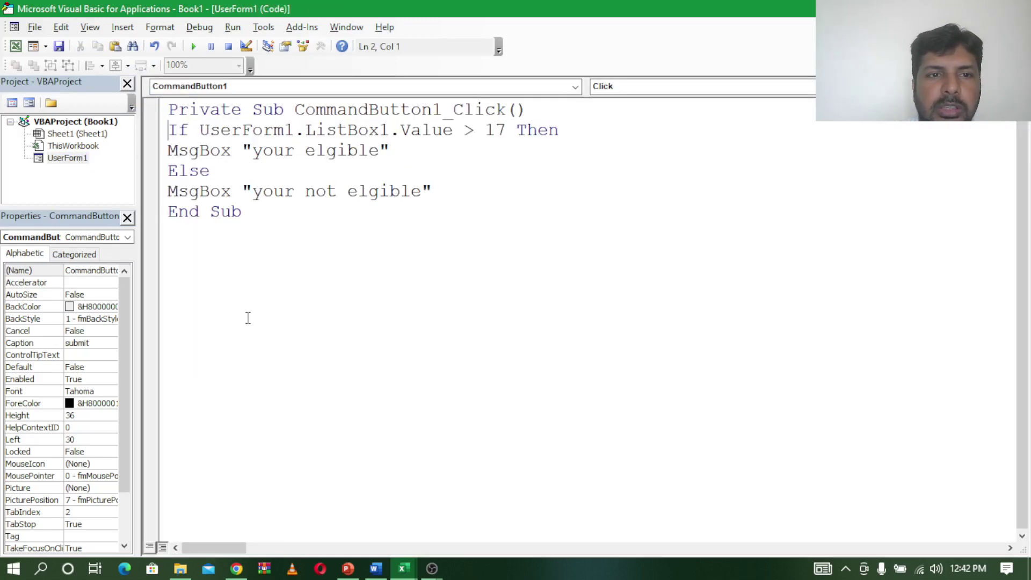
click(437, 191)
key(Return)
text(end)
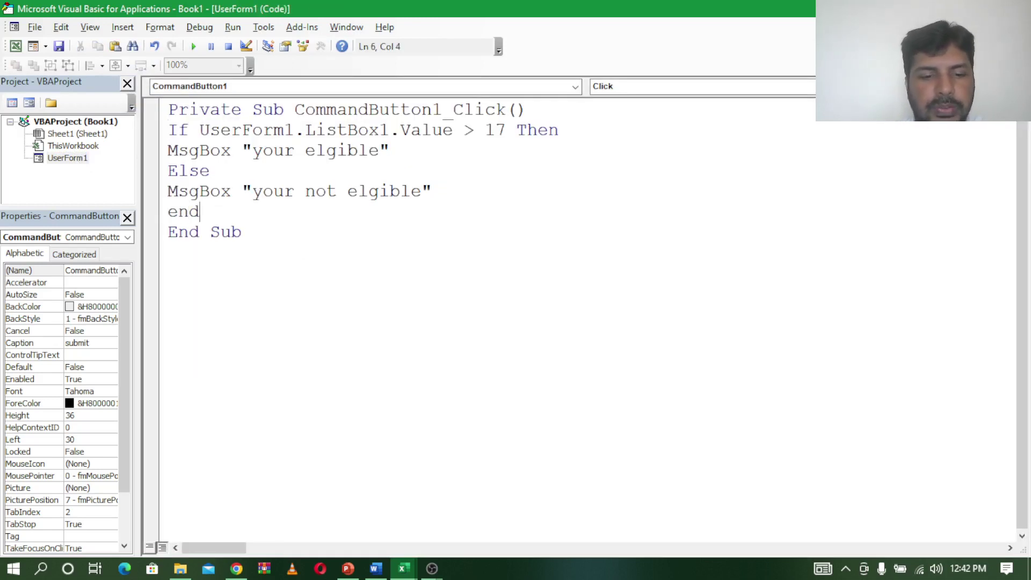
text(if)
key(Return)
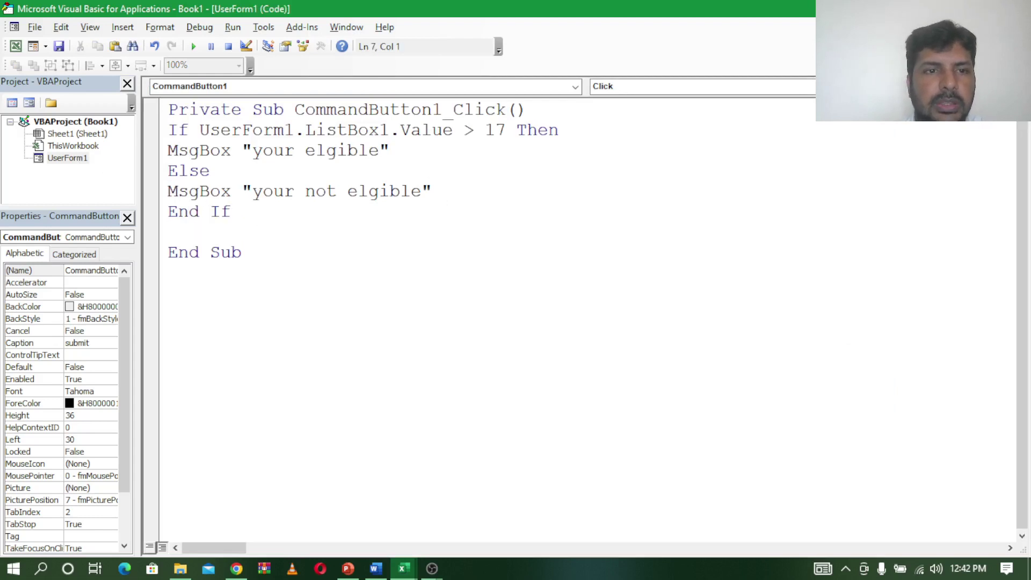
double_click(67, 157)
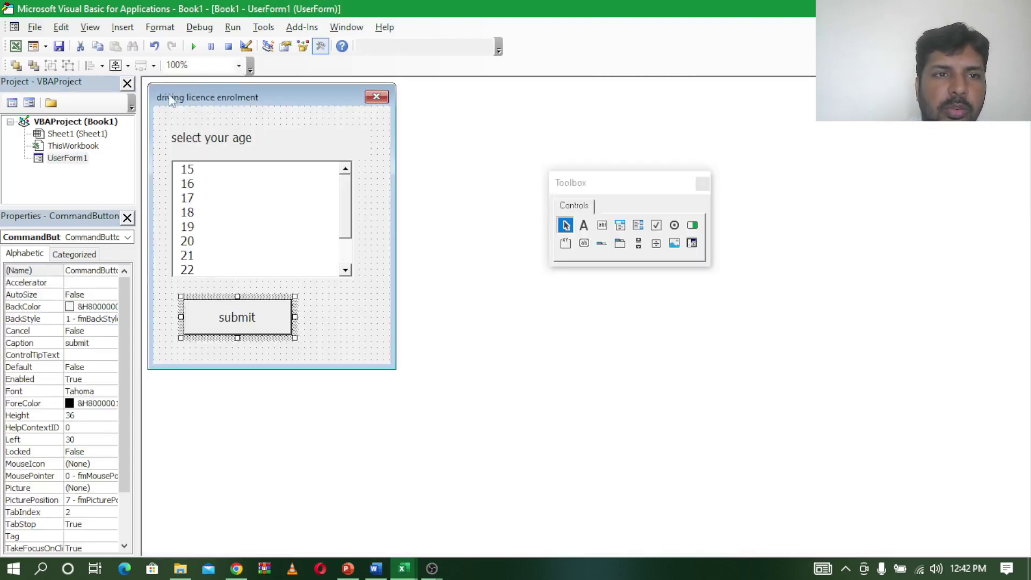
Run the enrolment form and submit age 15, getting the "your not elgible" message.
click(193, 46)
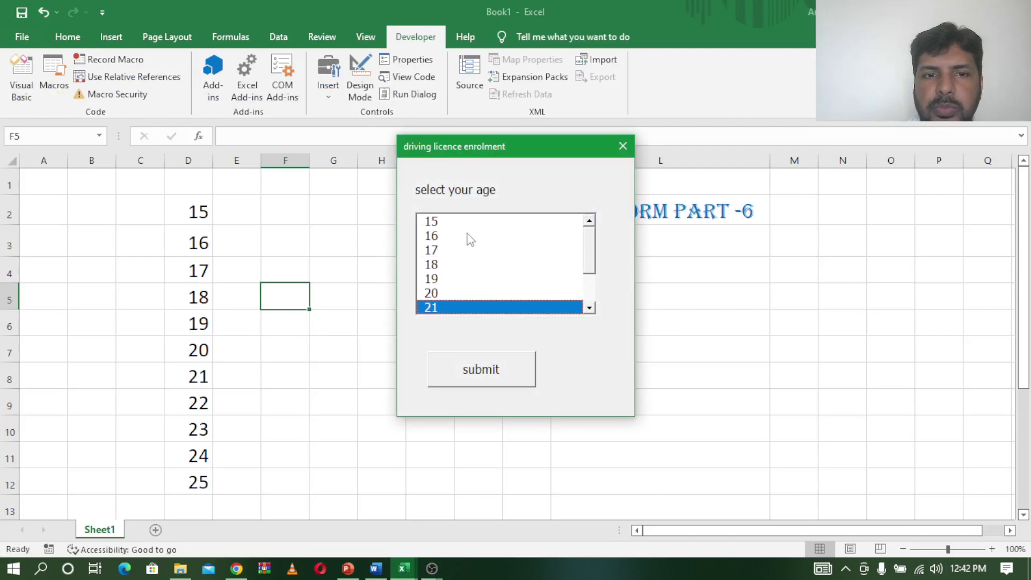
click(435, 227)
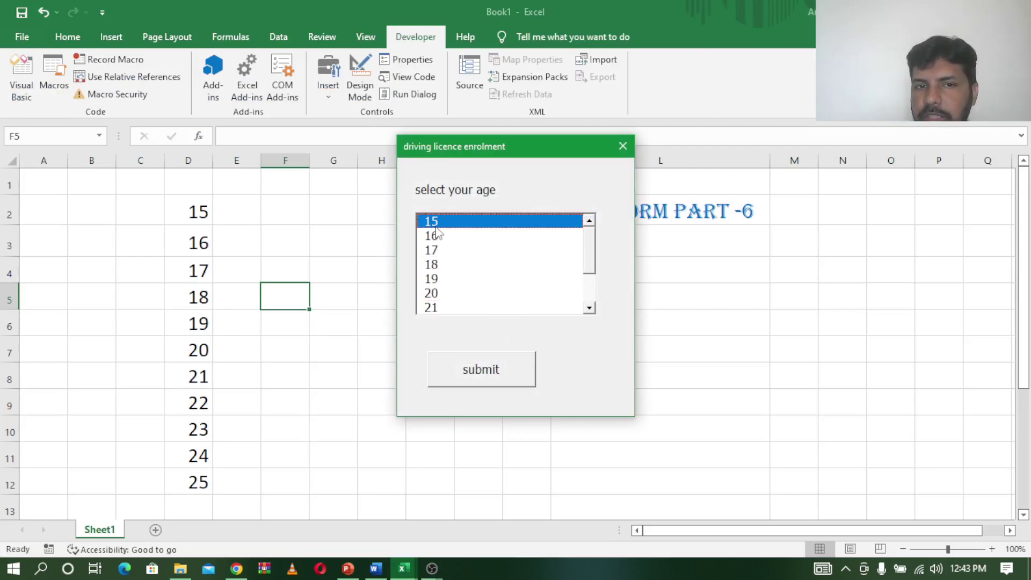
click(496, 379)
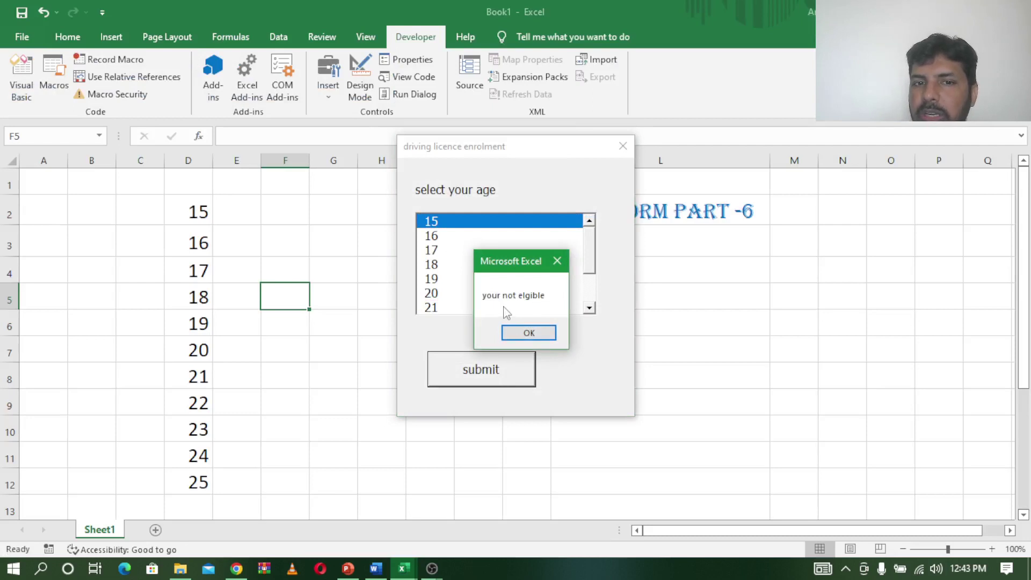
click(529, 333)
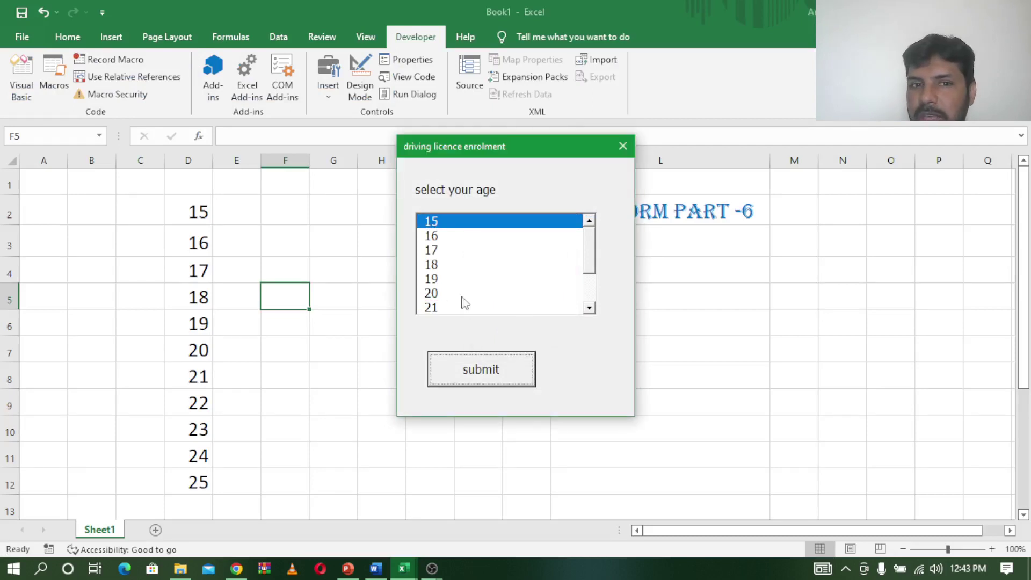
Submit ages 20 and 21, each returning the "your elgible" message.
click(429, 294)
click(485, 370)
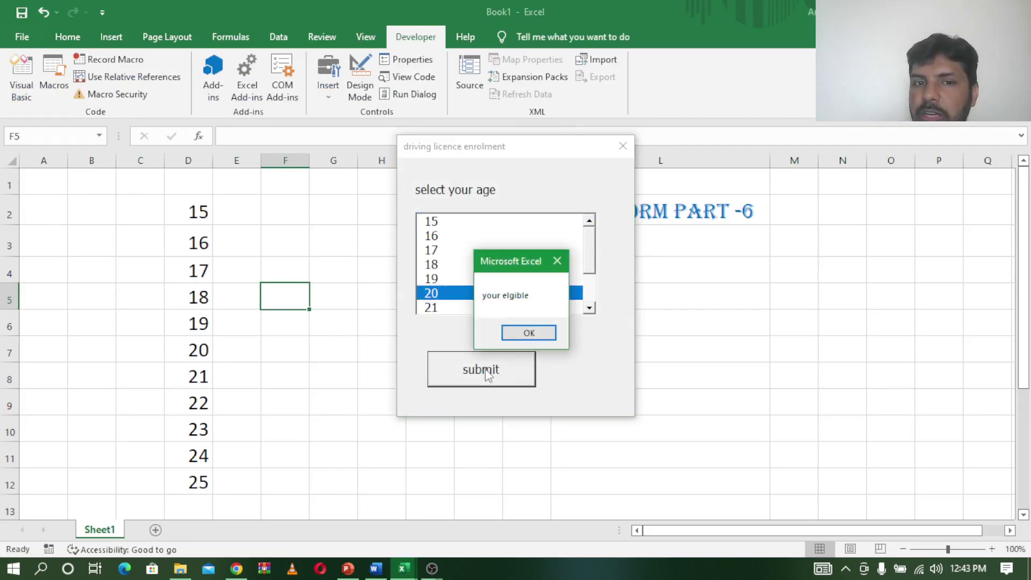
click(526, 332)
click(436, 307)
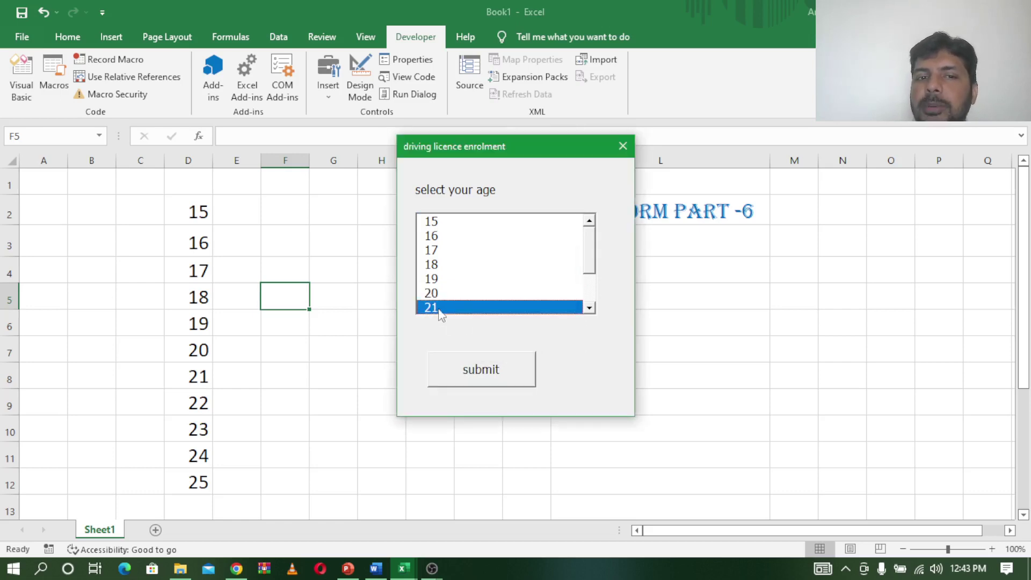
click(501, 370)
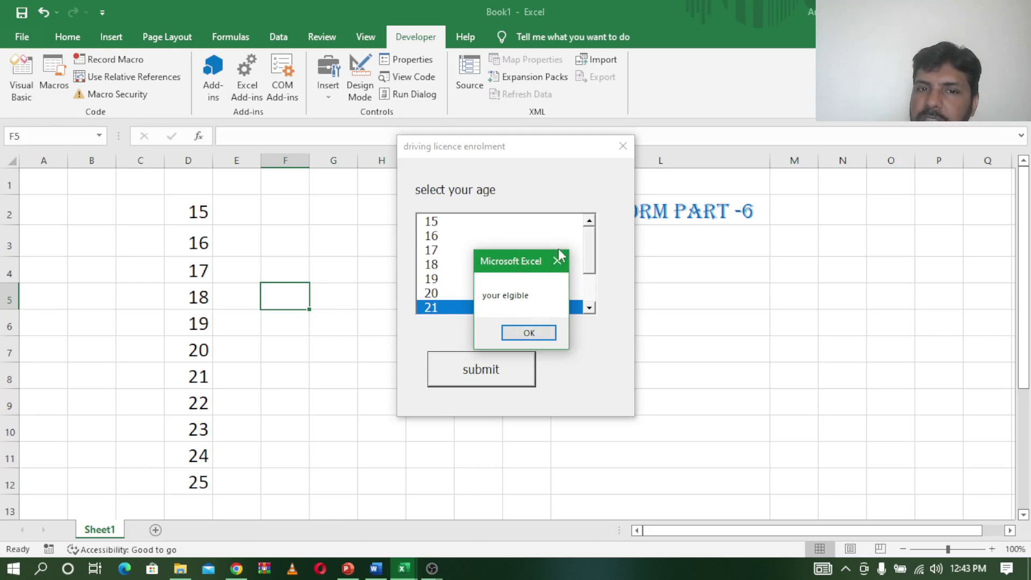
click(556, 262)
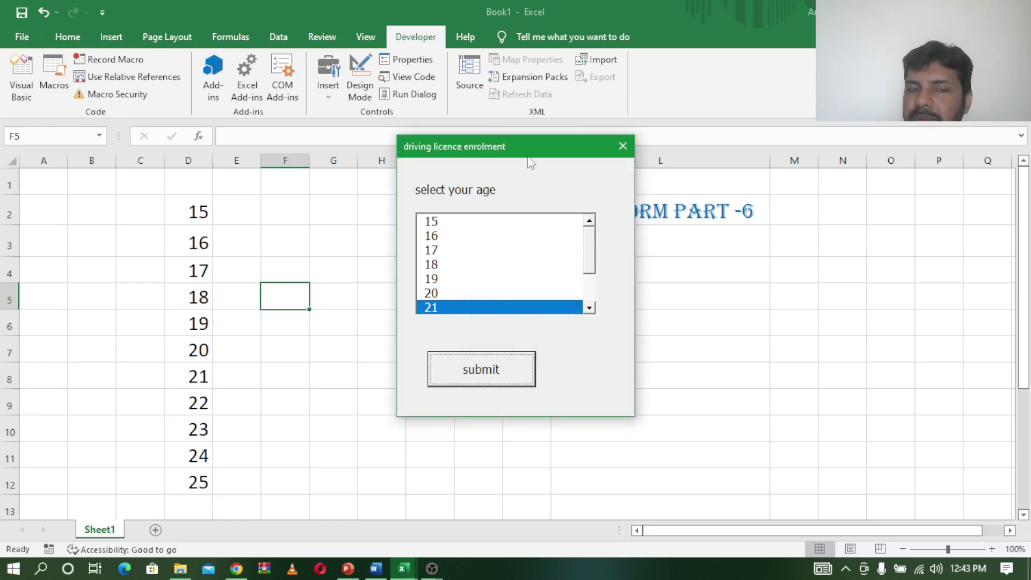